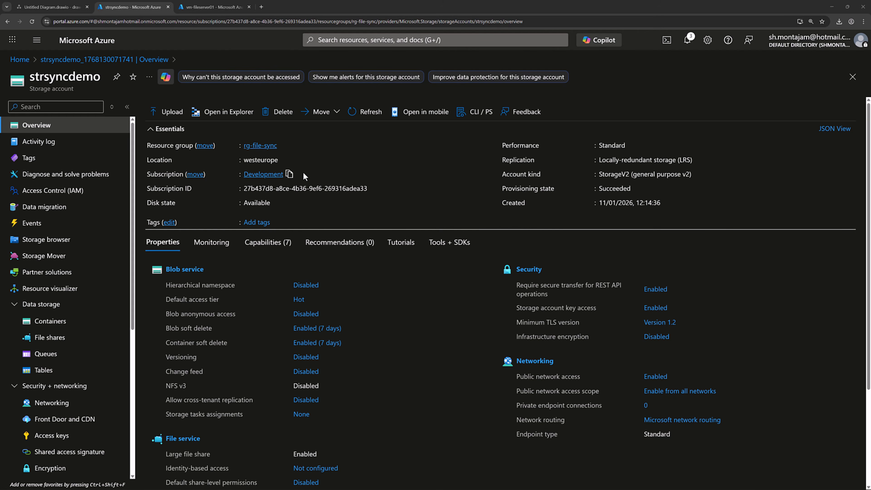
- Check the demo file share in strsyncdemo, then switch to the vm-fileserver01 overview
double_click(262, 160)
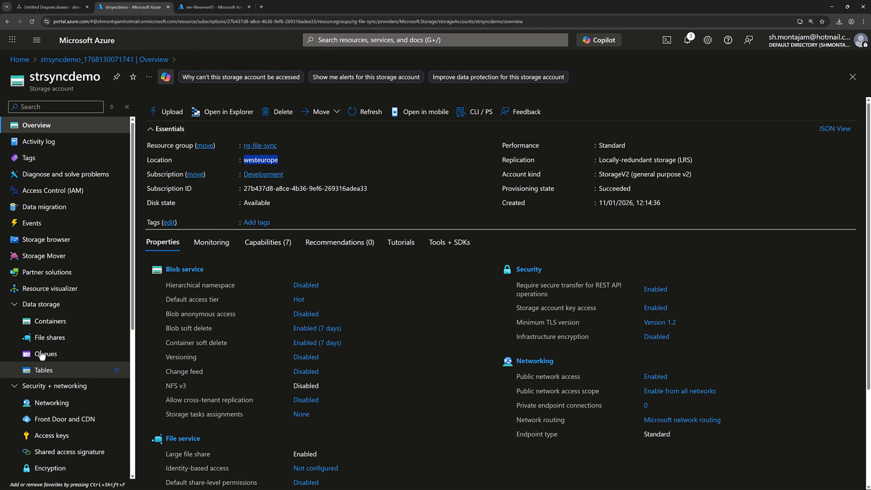
click(48, 338)
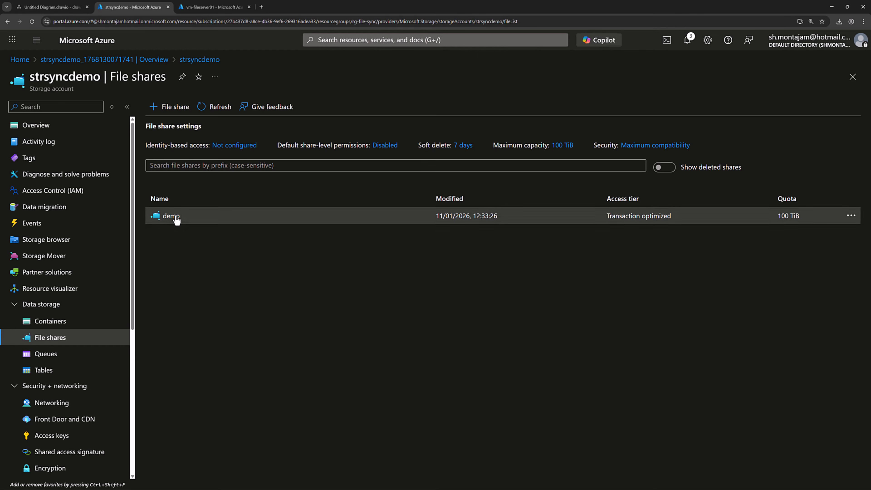
click(172, 215)
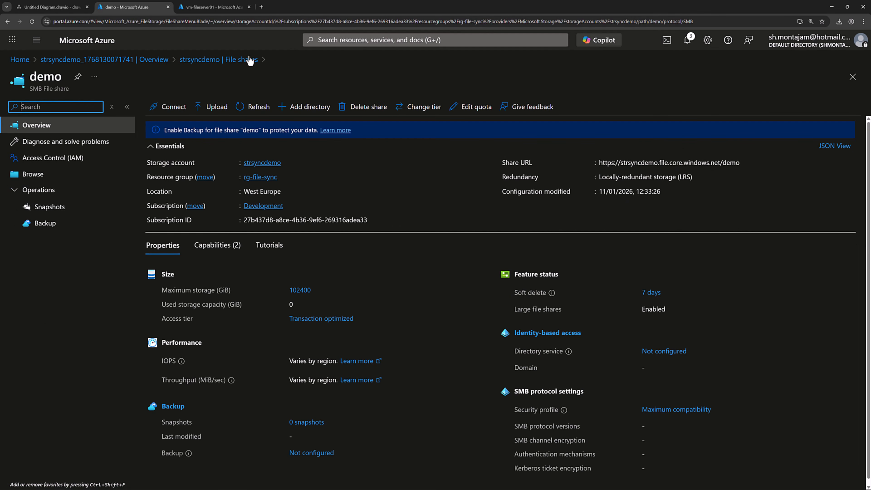
click(216, 7)
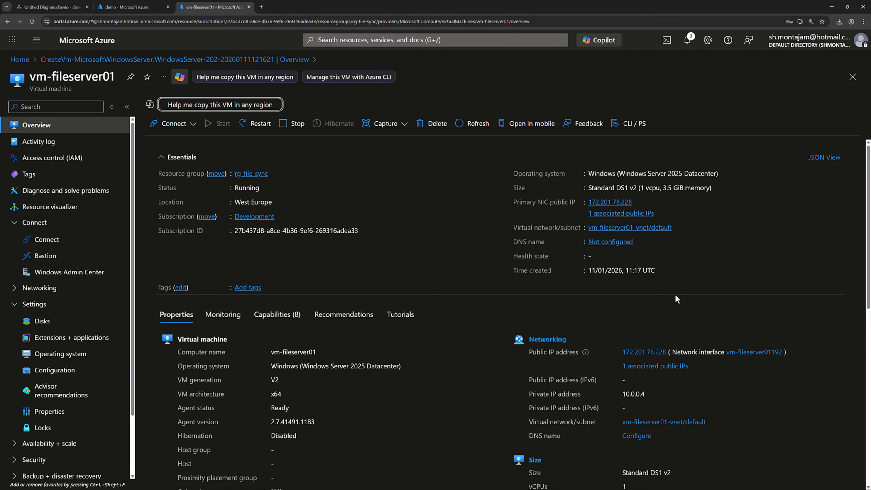
- Show vm-fileserver01's Disks page listing the 4 GiB Premium SSD data disk 'data'
click(42, 327)
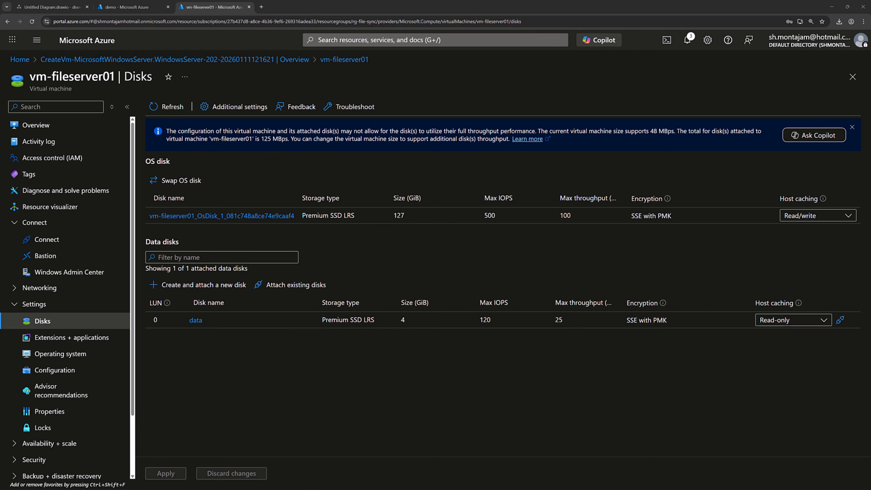
- Find Storage Sync Services through the portal search and start creating a new one
click(445, 41)
text(stor)
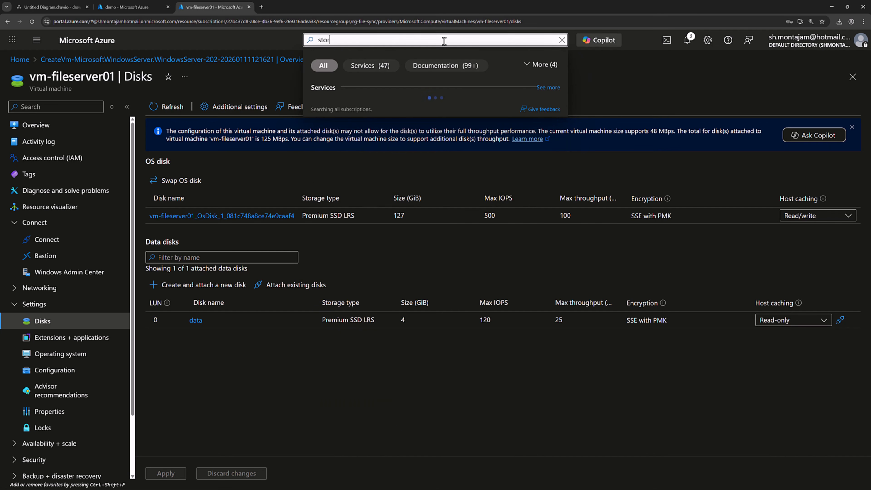
text(age sync)
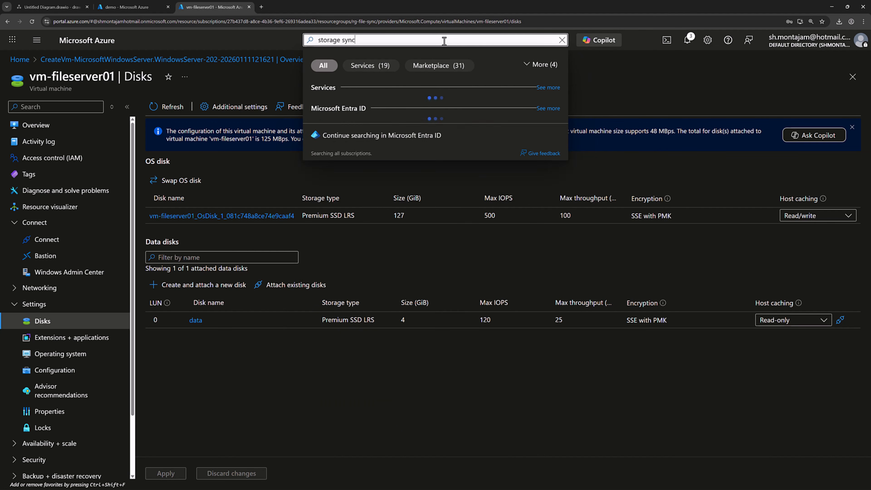
click(392, 106)
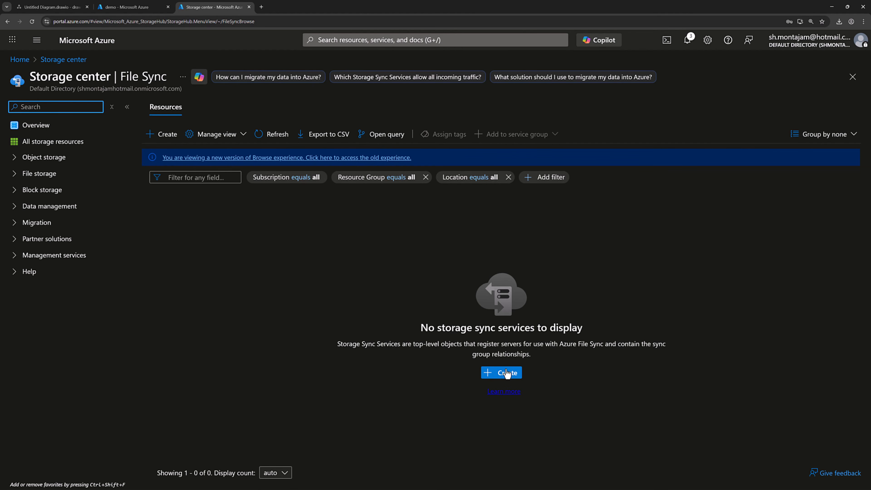
click(505, 373)
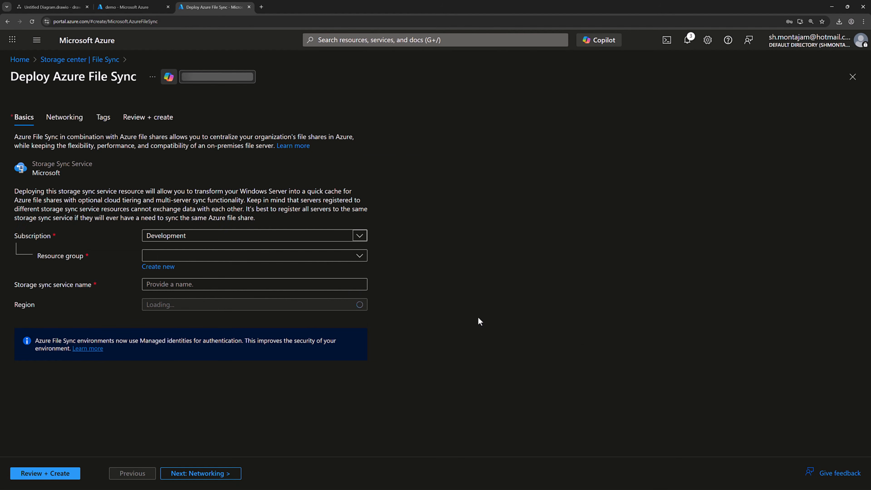
- Create sync service demosync in rg-file-sync, West Europe, keeping default networking and tags
click(364, 259)
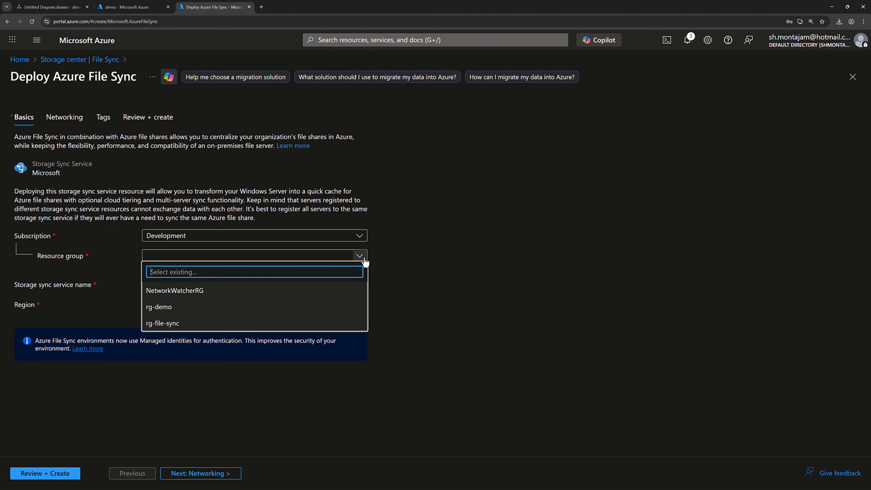
click(203, 323)
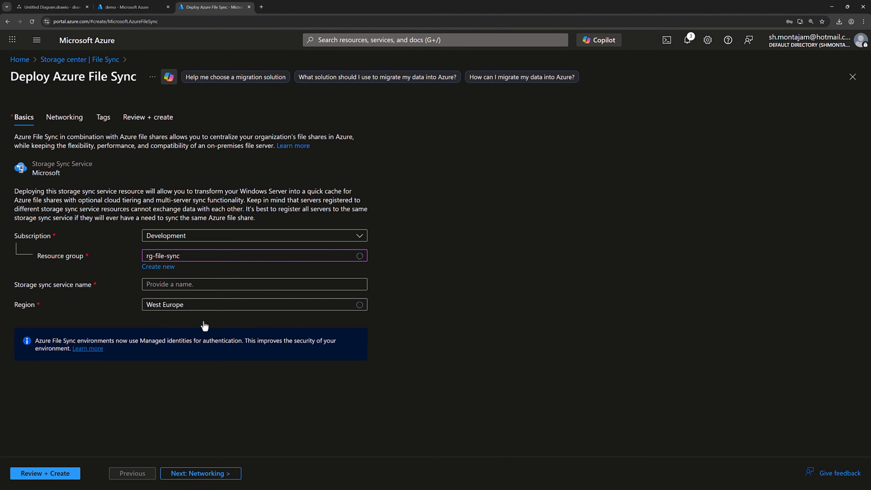
click(200, 286)
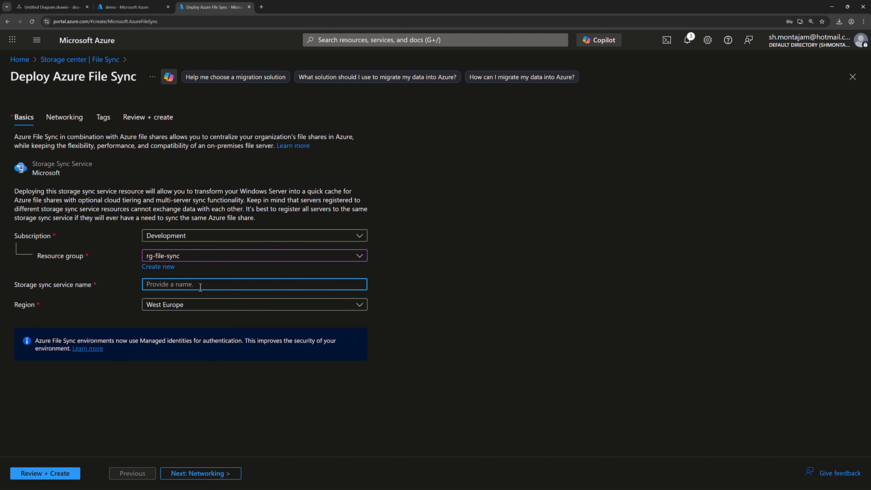
text(demosync)
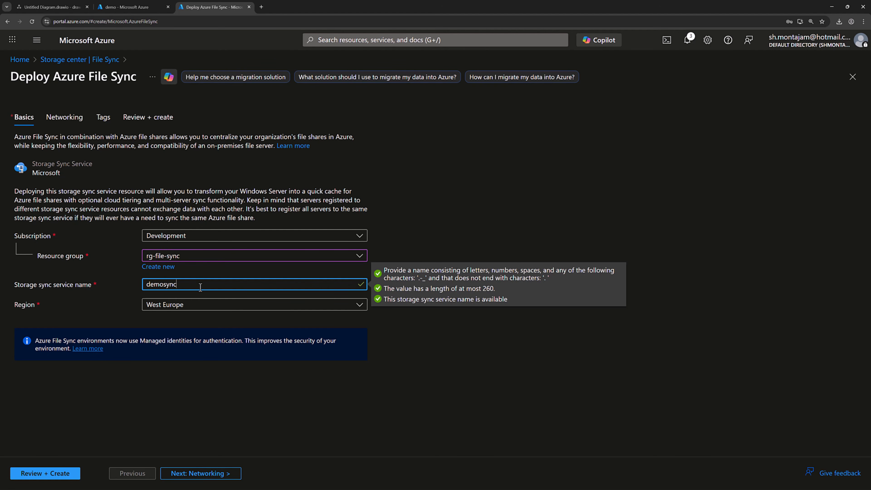
click(211, 307)
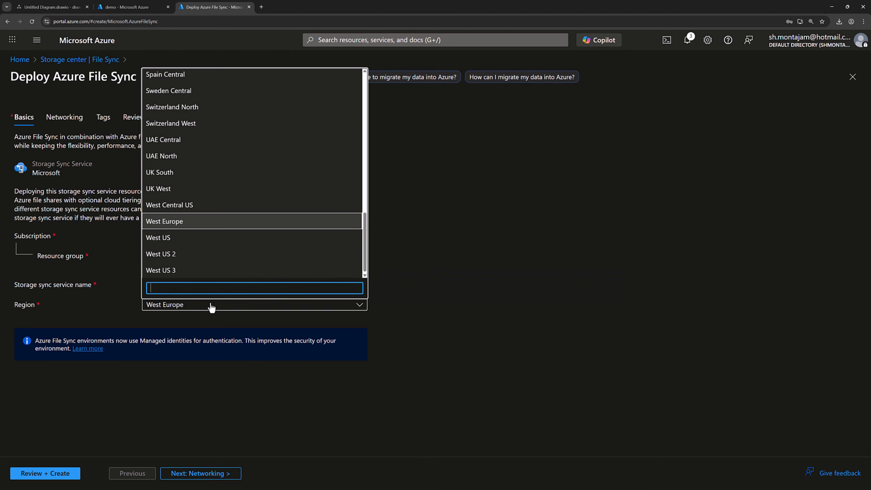
click(210, 306)
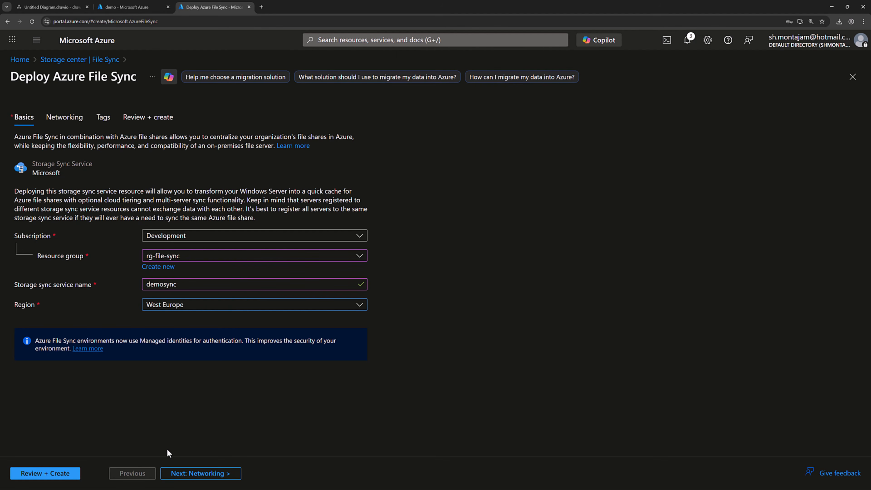
click(188, 473)
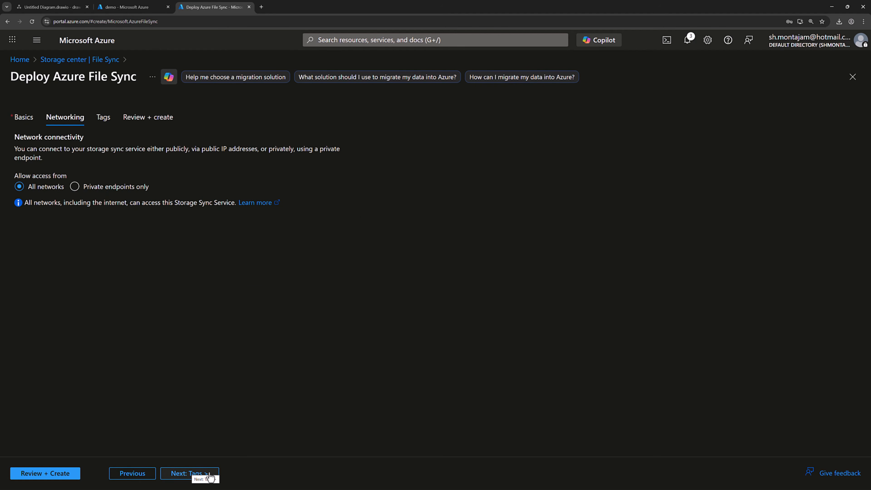
click(200, 478)
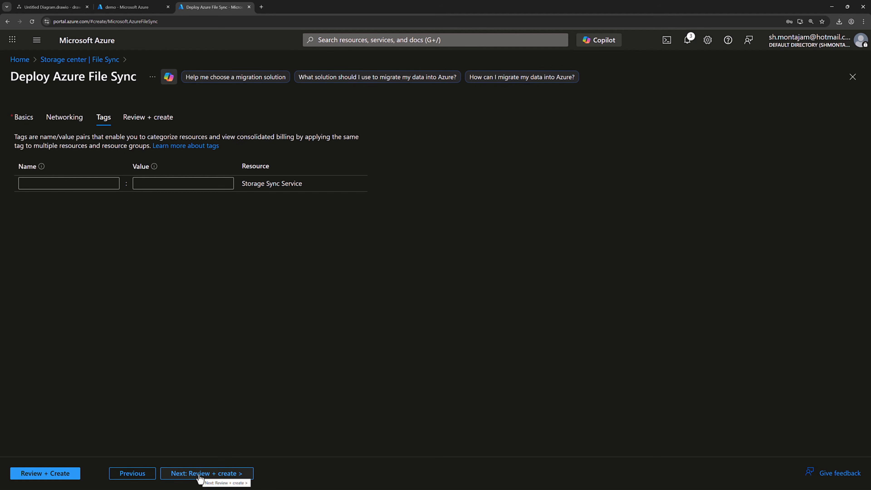
click(200, 477)
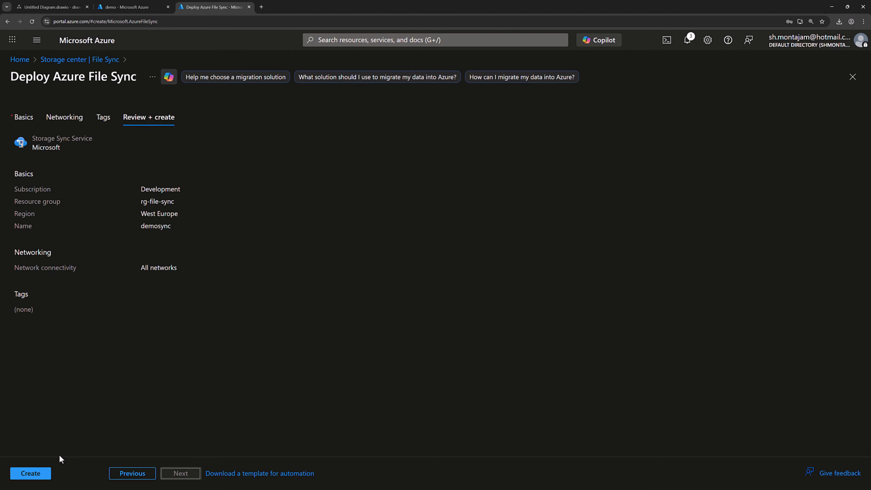
click(21, 473)
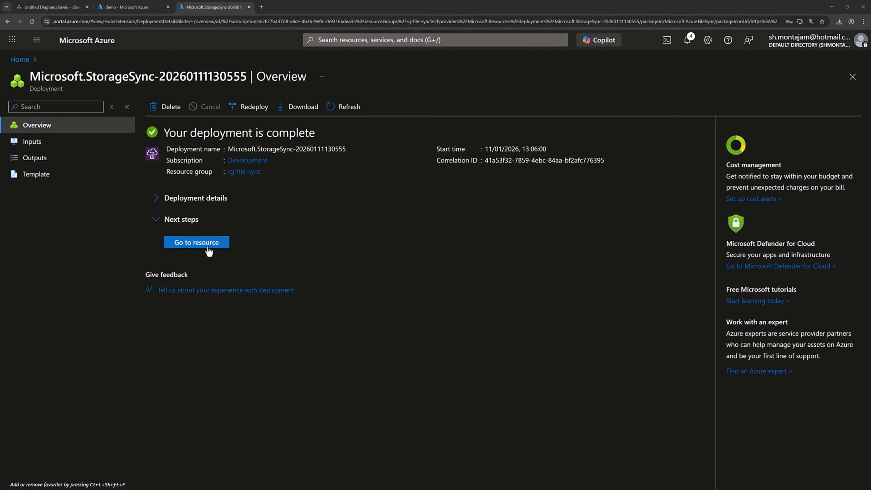
- Go to the demosync service's sync groups and start a new sync group
click(206, 245)
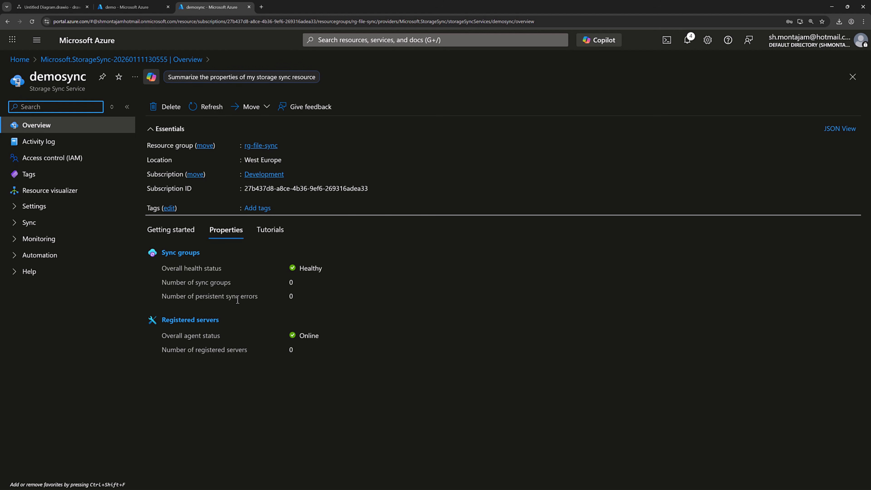
click(16, 224)
click(52, 240)
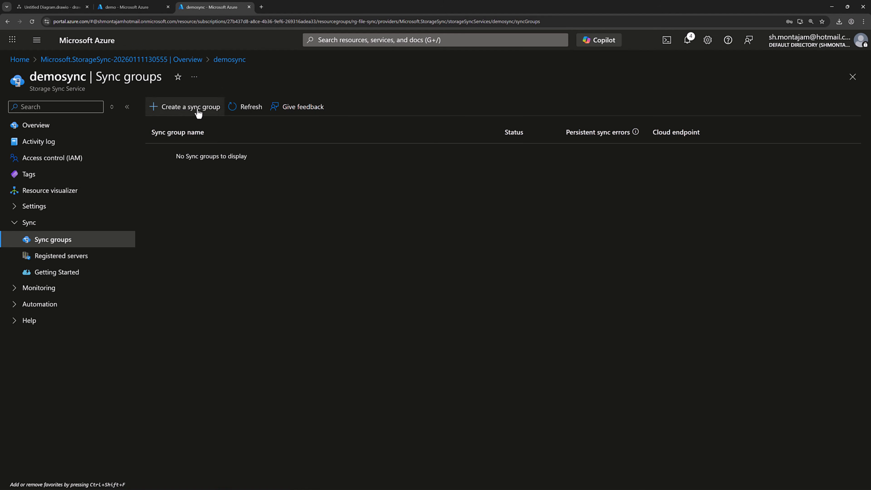
click(196, 112)
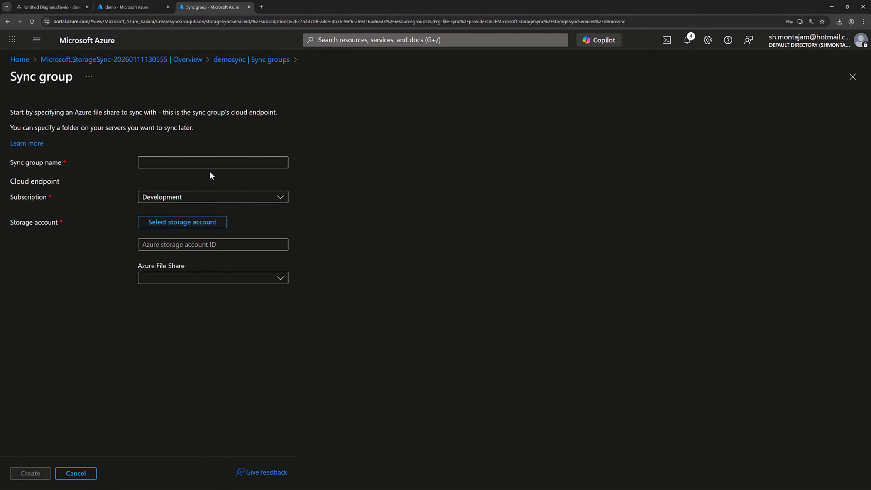
- Create sync group sync01 using storage account strsyncdemo and the demo file share
click(214, 162)
text(syn)
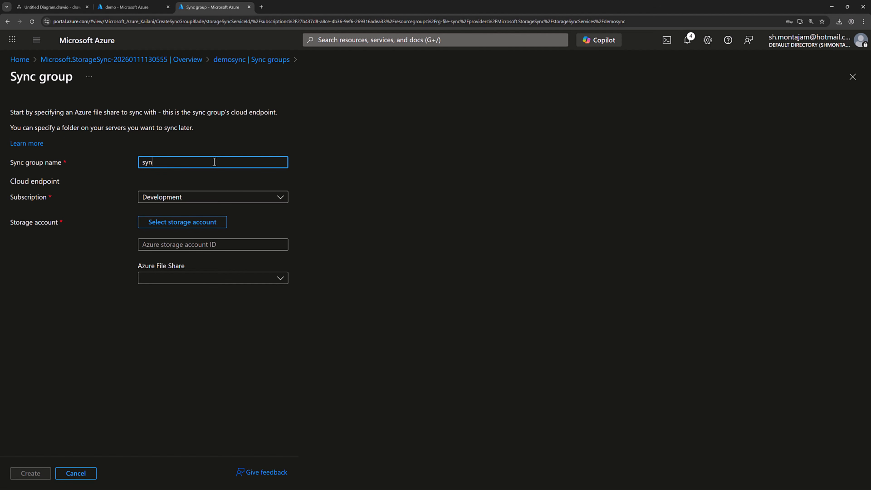
text(c01)
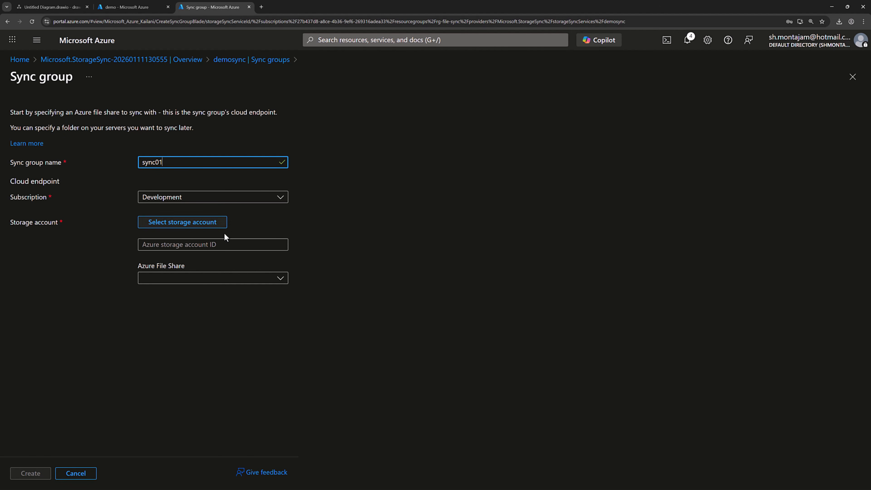
click(216, 229)
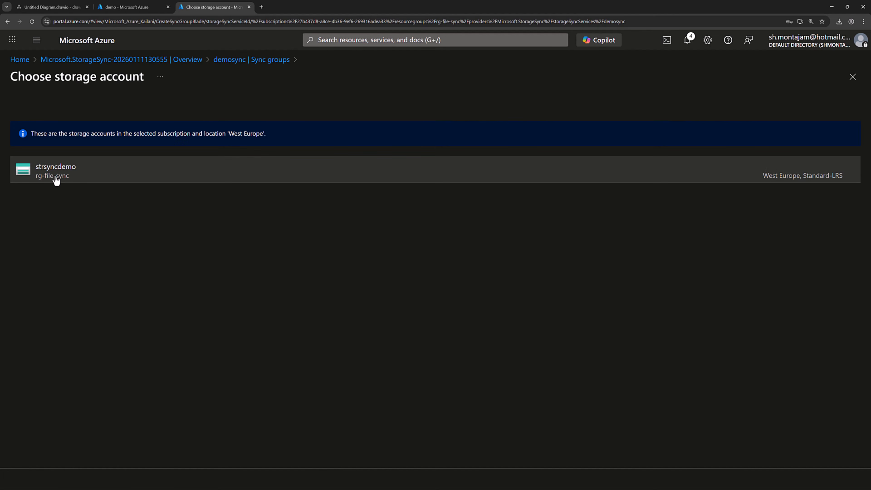
click(57, 180)
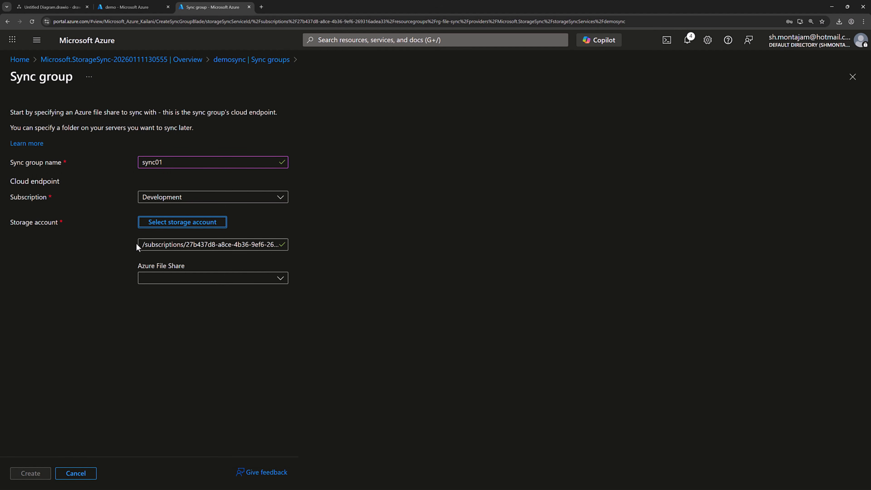
click(200, 279)
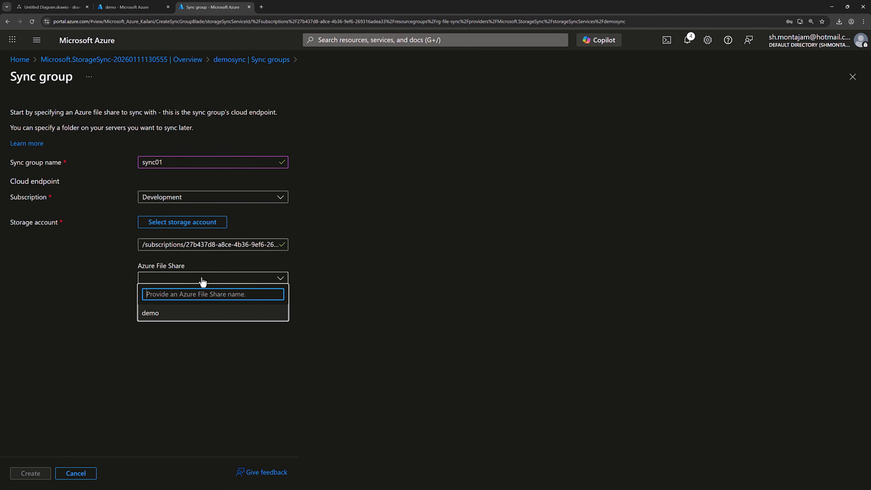
click(162, 320)
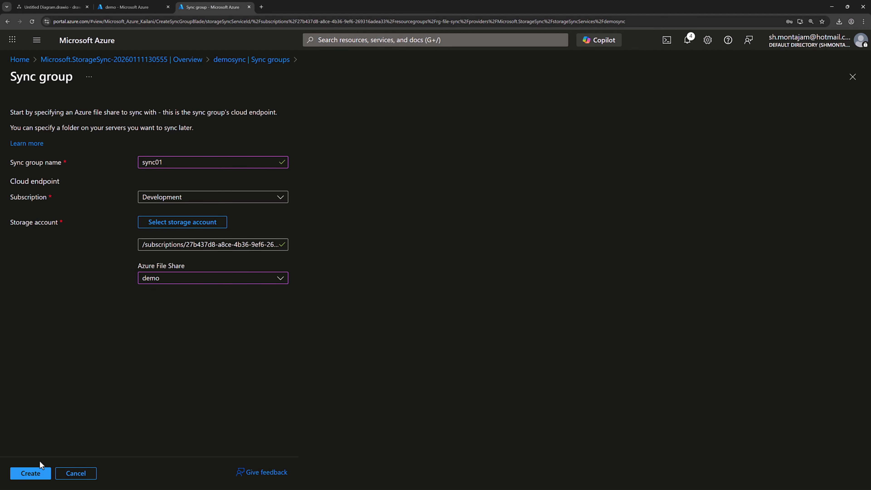
click(36, 472)
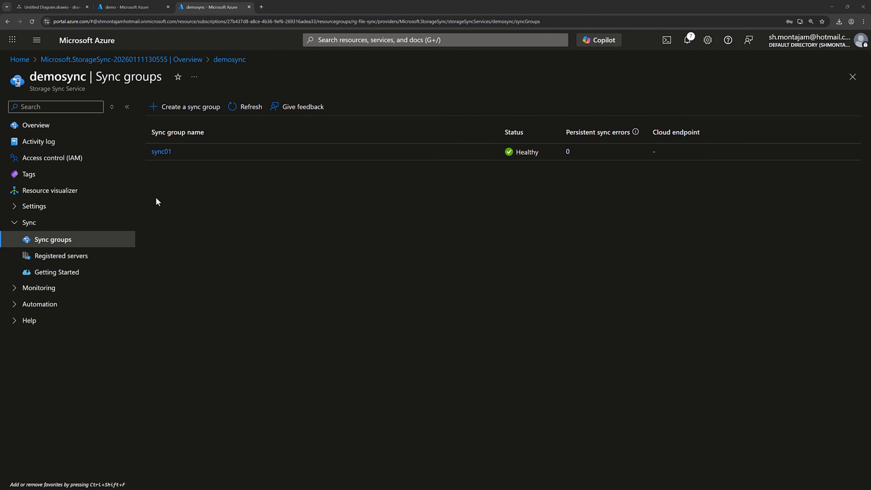
- Open sync01, dismiss its status tip, then view the demo share's files File01–File03.txt
click(162, 153)
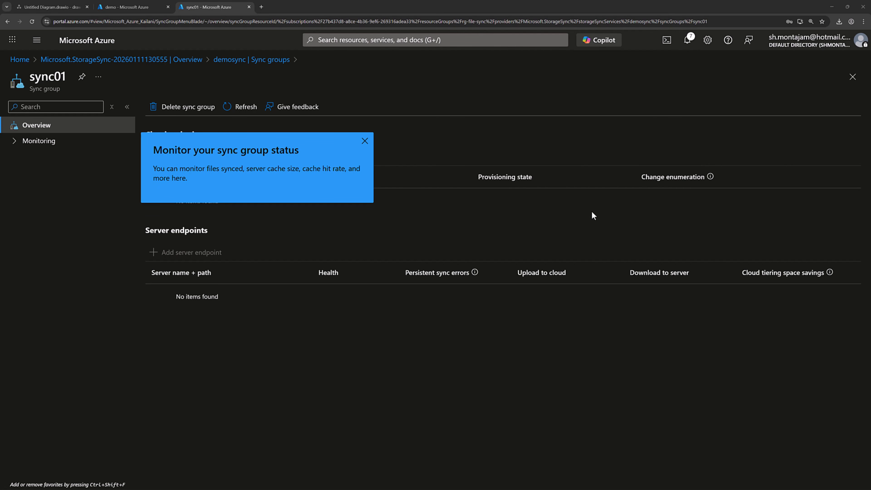
click(365, 141)
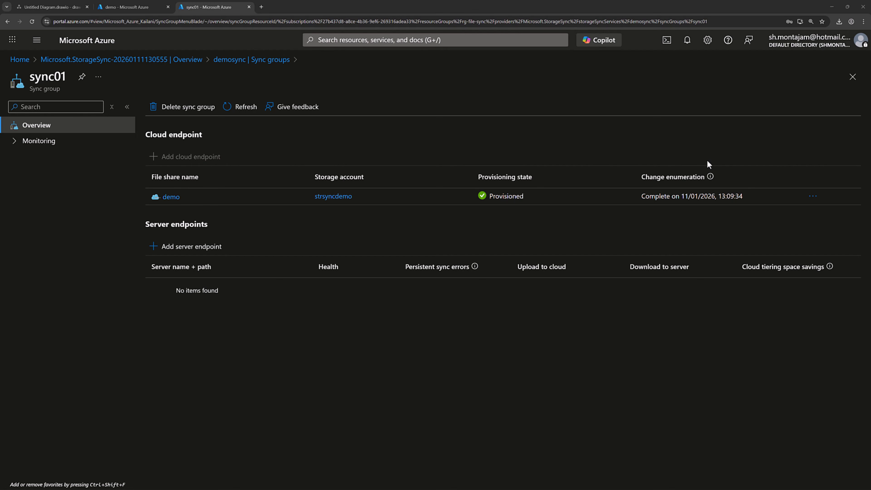
click(139, 11)
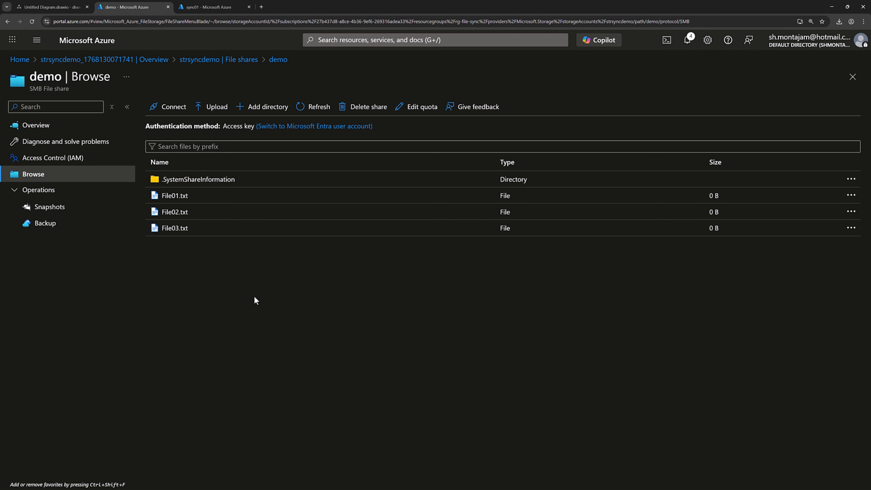
- Return to demosync and list its registered servers, with vm-fileserver01 shown Online
click(223, 7)
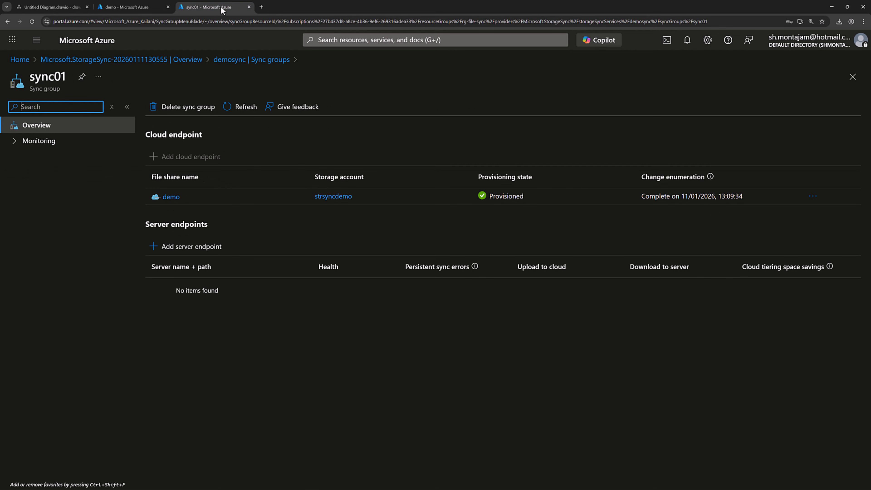
click(270, 60)
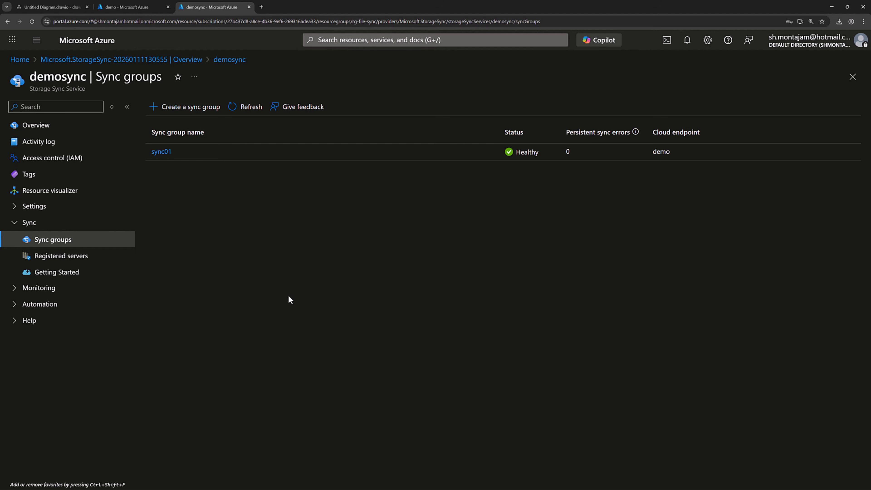
click(63, 263)
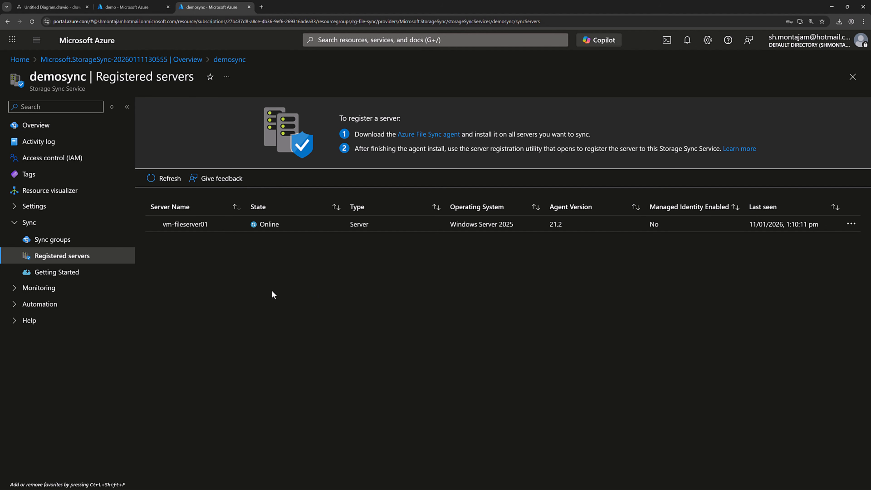
- Open sync01's Add server endpoint pane and choose vm-fileserver01 as the registered server
click(56, 240)
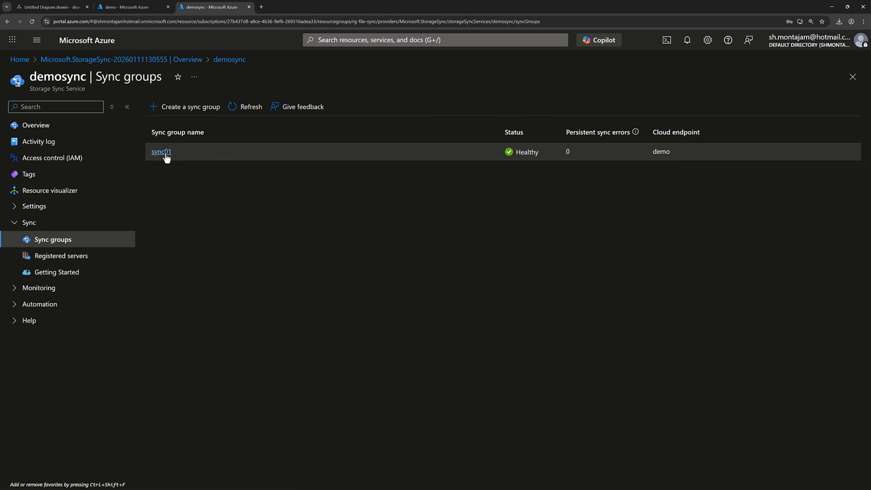
click(164, 152)
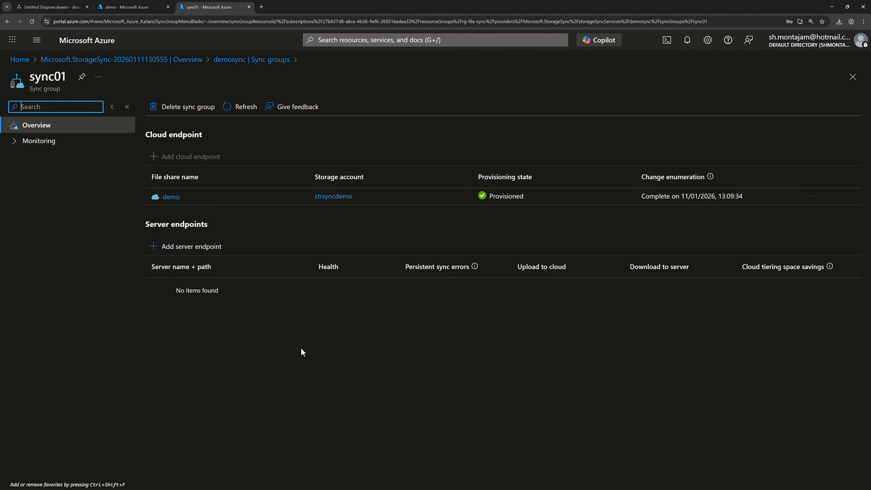
click(193, 247)
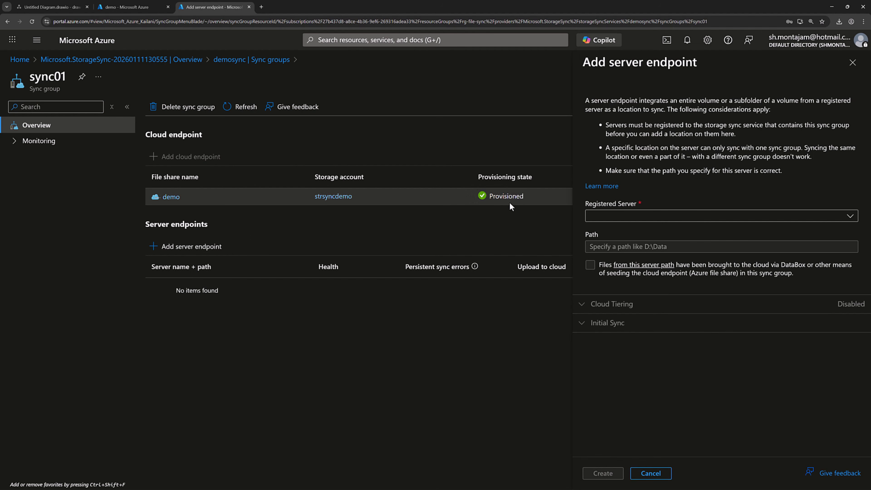
click(850, 216)
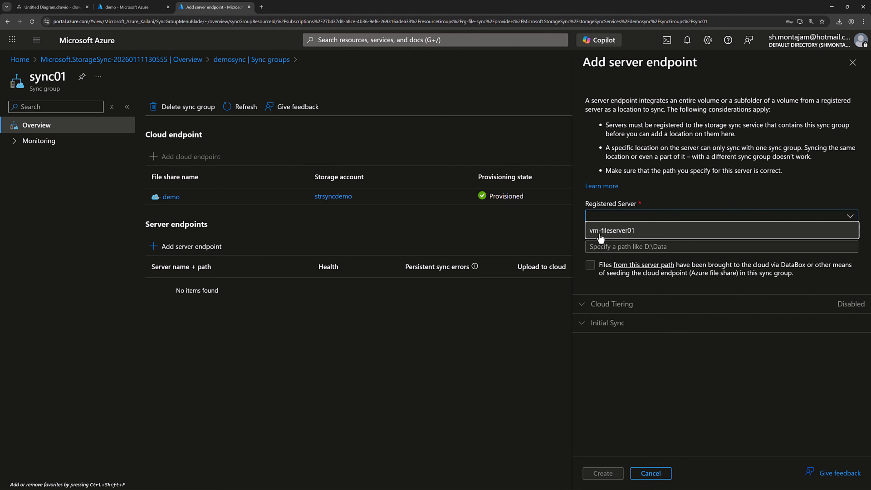
click(614, 236)
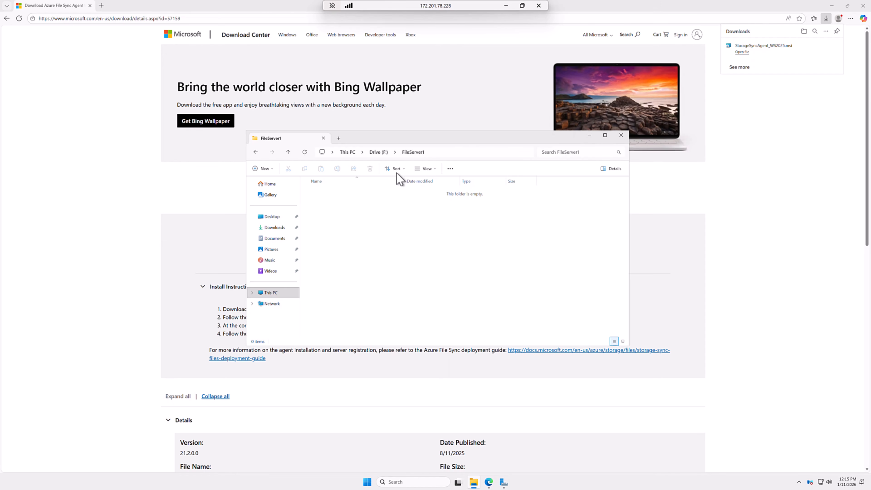
- Check the FileServer1 folder's full path in the remote session, then minimize it
click(440, 153)
key(ctrl+c)
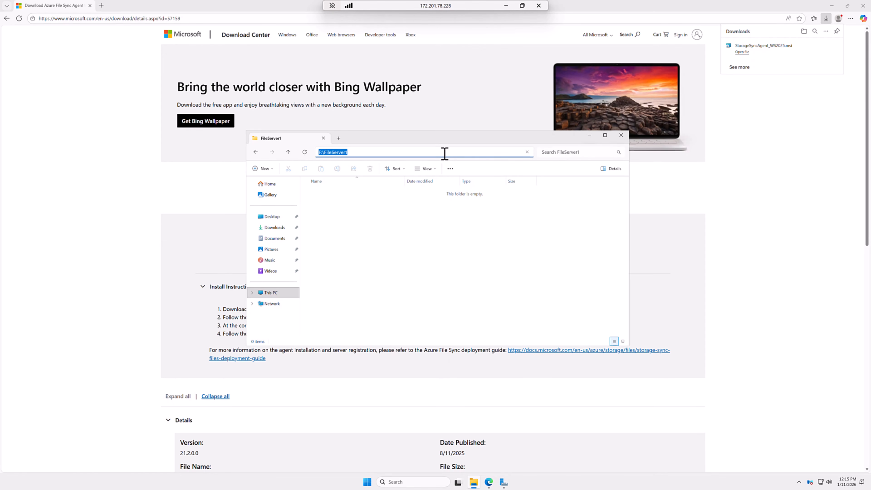
click(436, 265)
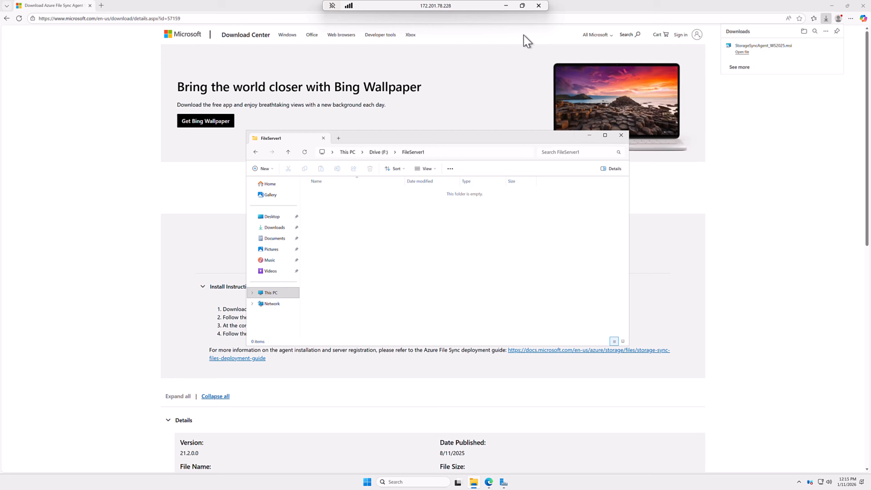
click(506, 6)
- Enter F:\FileServer1 as the endpoint path, review cloud tiering, and create the endpoint
click(618, 247)
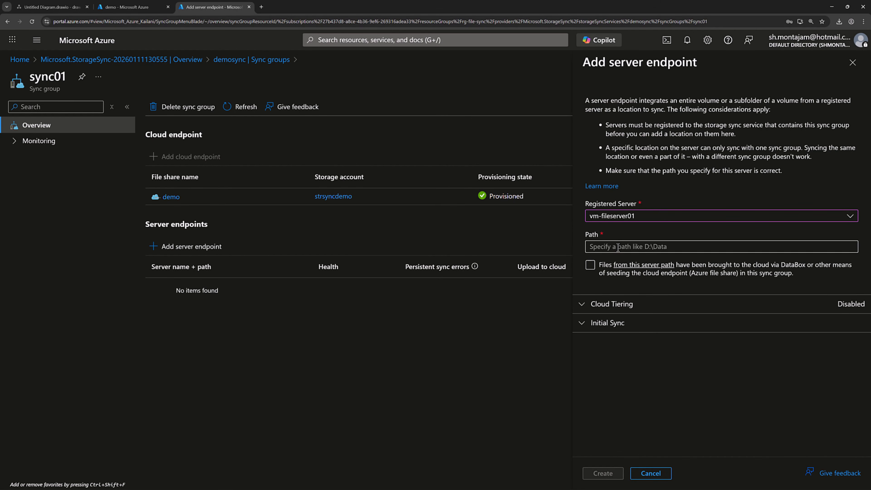
key(ctrl+v)
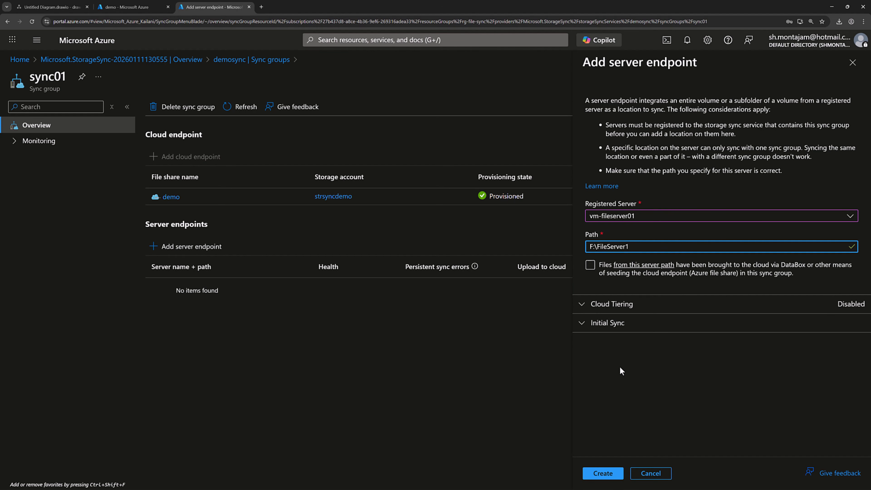
click(585, 310)
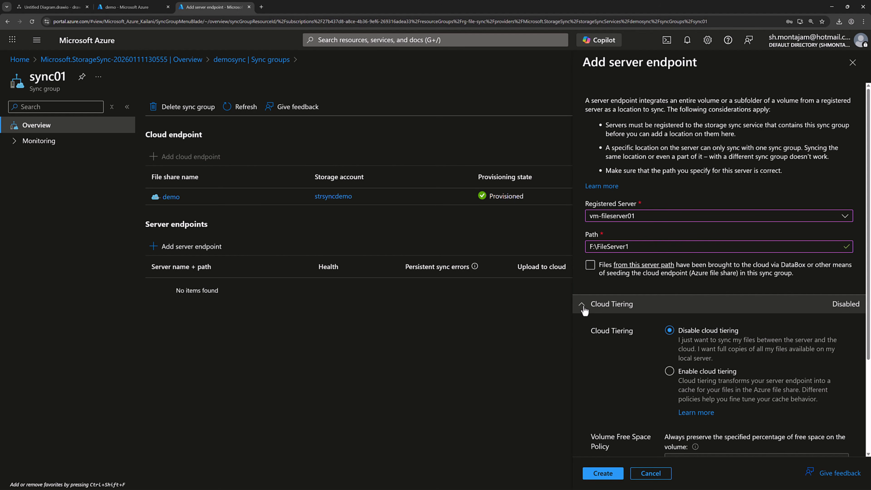
click(584, 309)
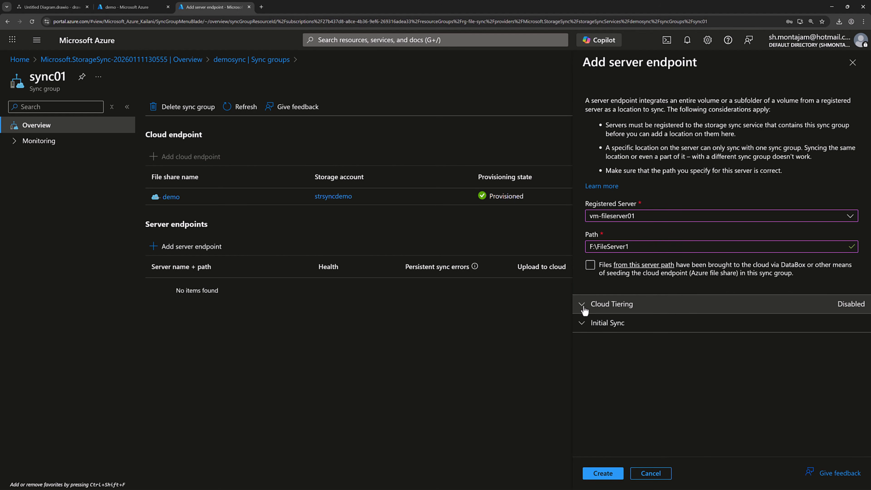
click(613, 476)
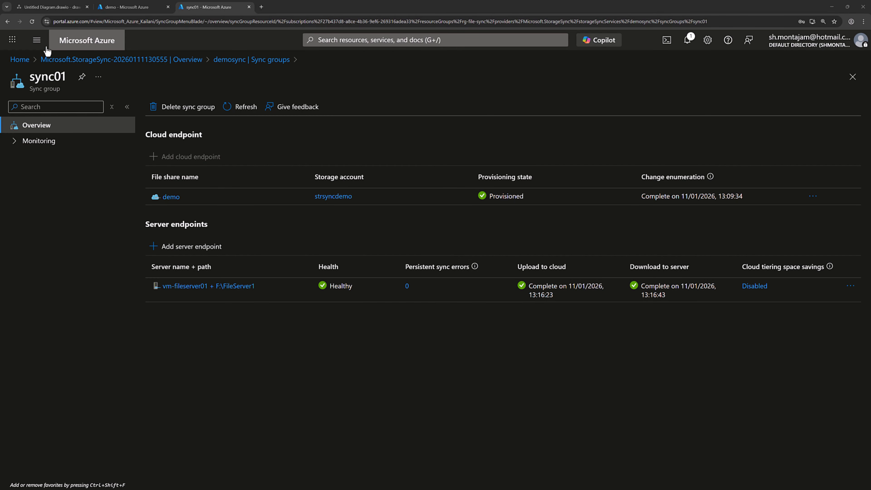
- Start creating a new virtual machine from the Virtual machines list
click(37, 39)
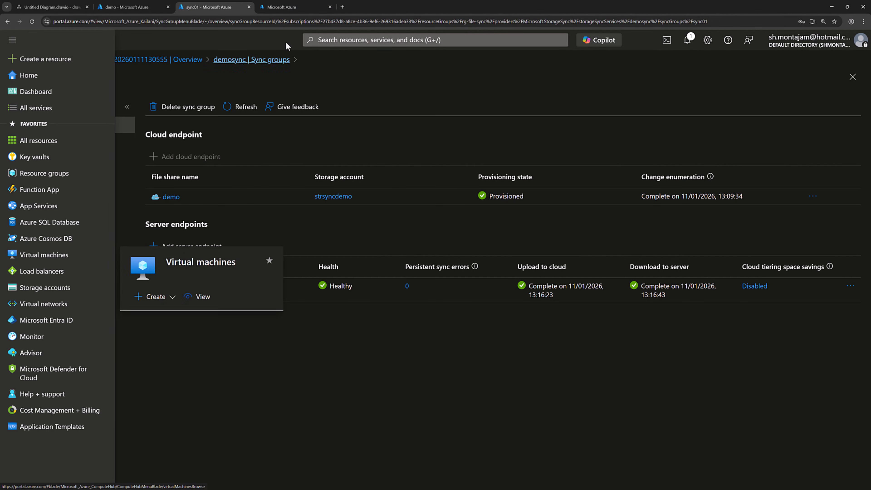
click(301, 8)
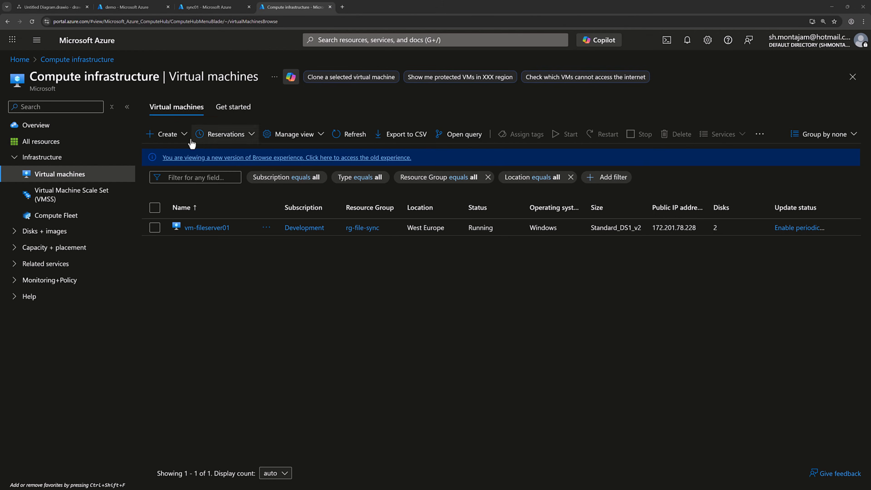
click(167, 134)
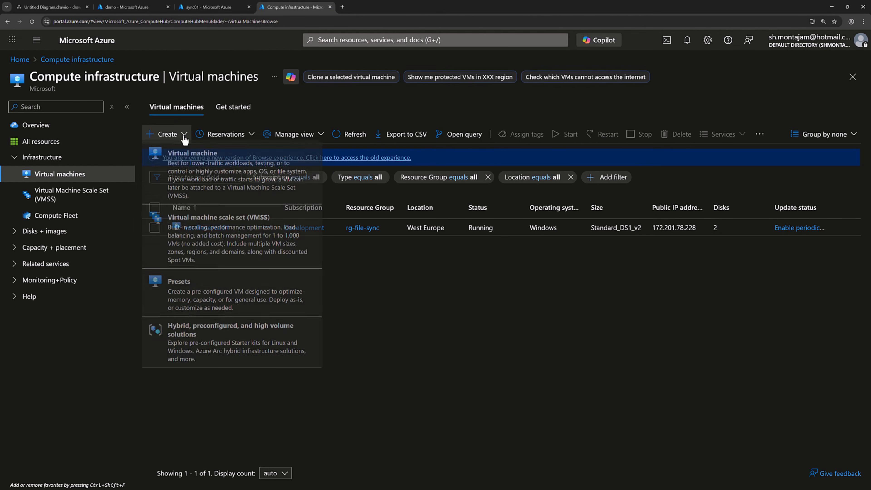
click(216, 175)
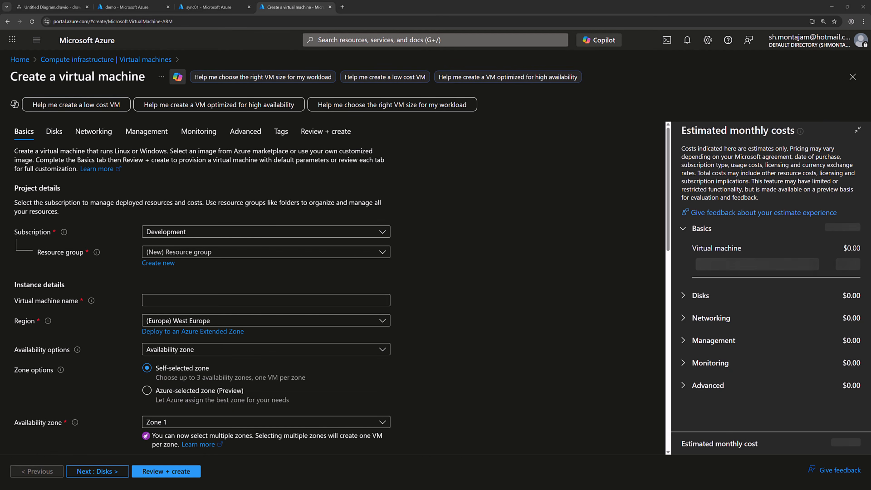
- Place the VM in rg-file-sync, name it vm-fileserver02, with no infrastructure redundancy
click(295, 255)
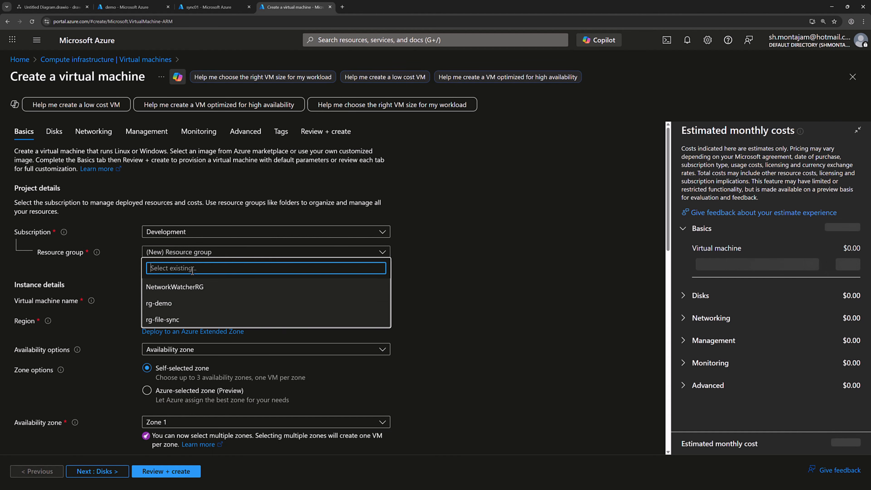
click(171, 325)
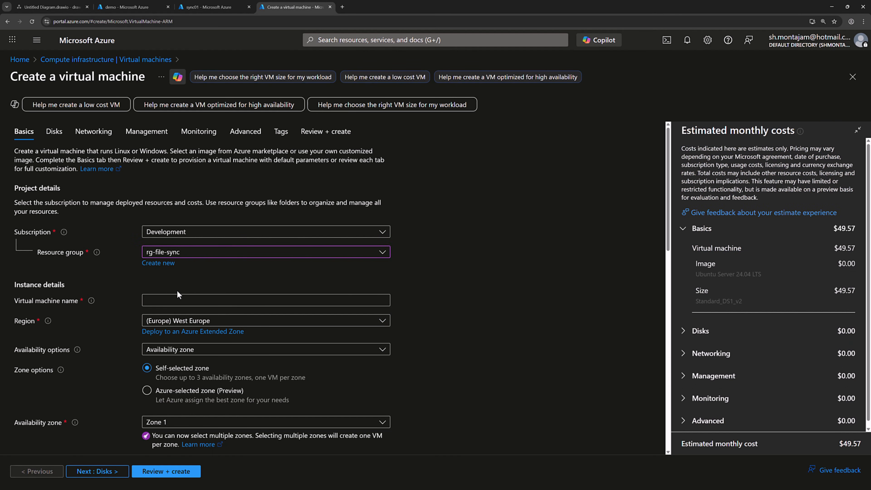
click(191, 300)
text(vm)
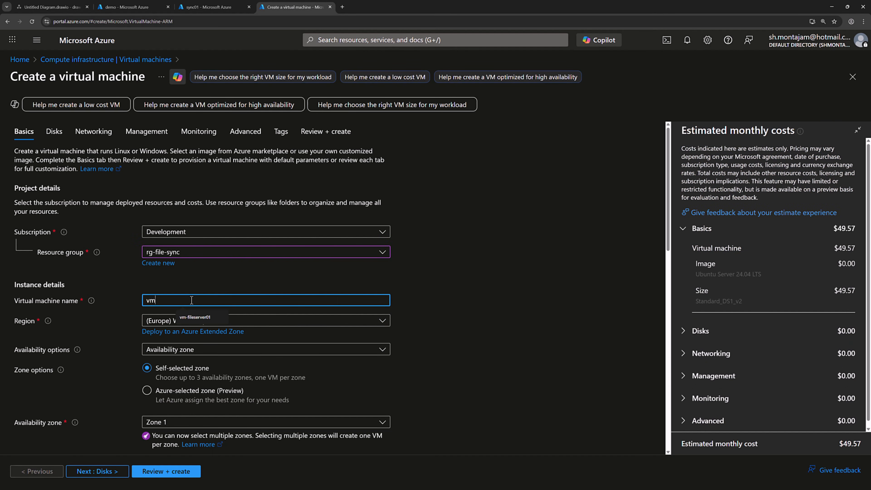
text(-fileserver02)
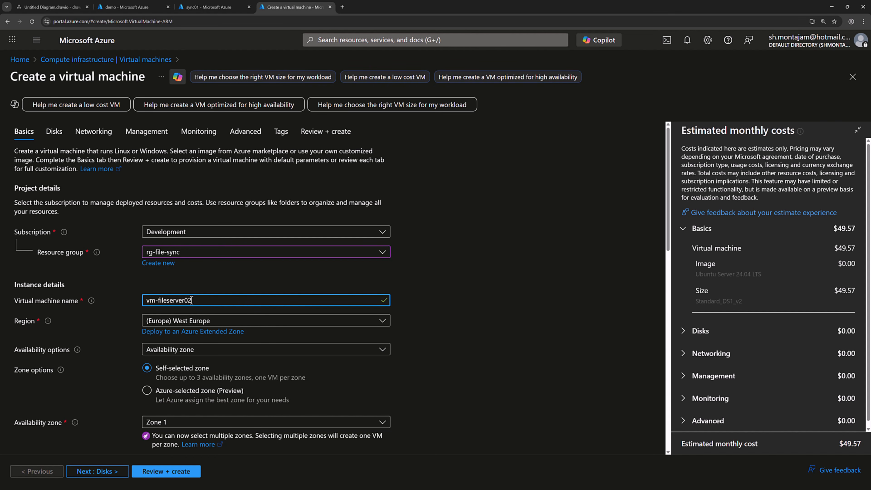
click(226, 353)
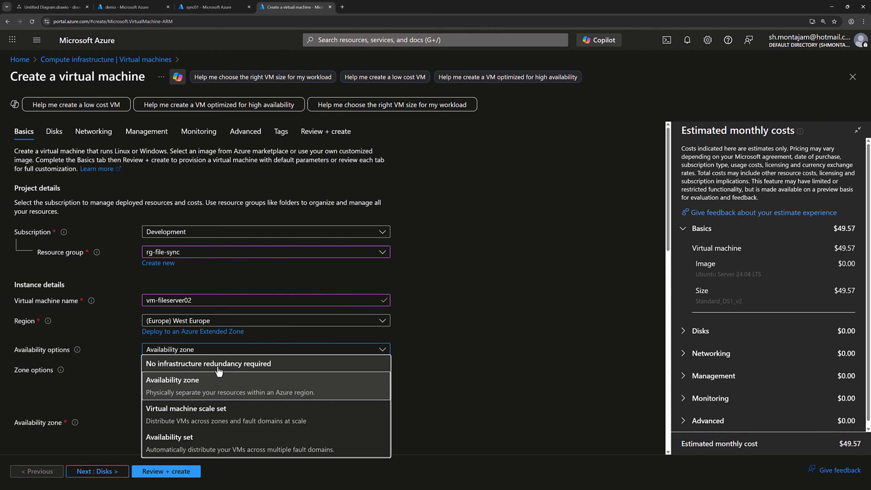
click(219, 365)
- Choose Windows Server 2025 Datacenter as the VM image
scroll(383, 306, down, 3)
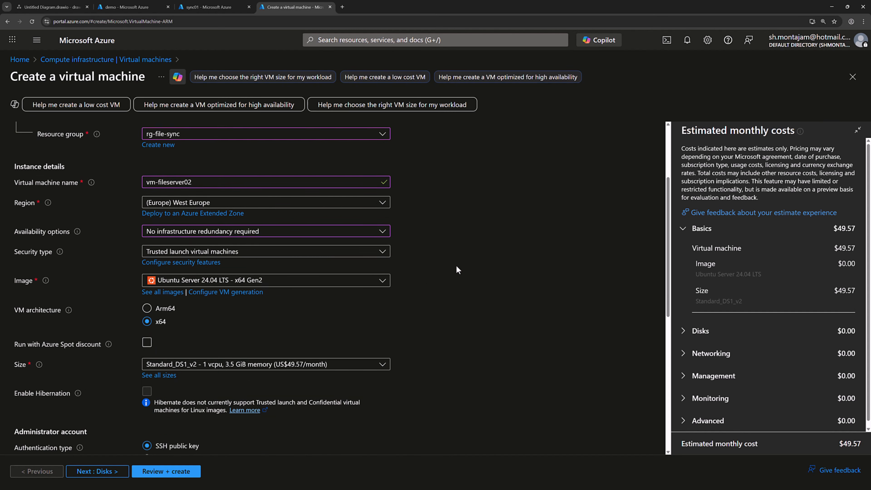
click(382, 302)
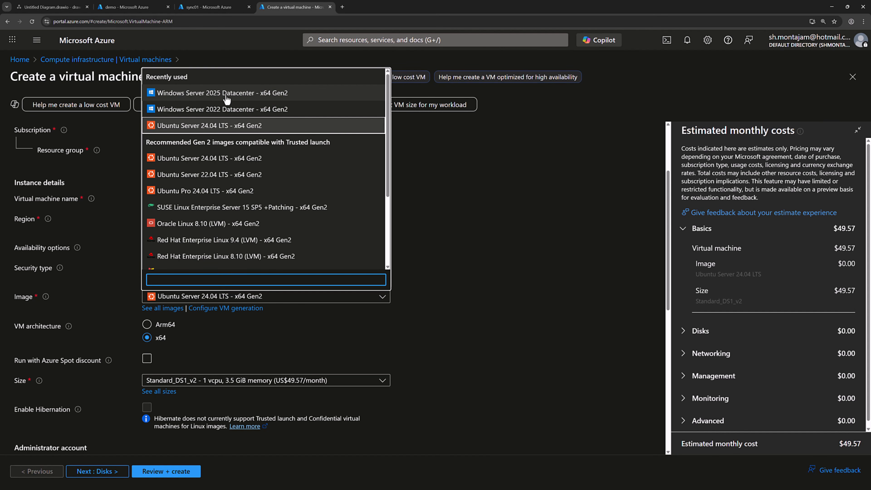
click(245, 97)
- Set administrator username adminuser with a confirmed password, then continue to Disks
scroll(415, 324, down, 4)
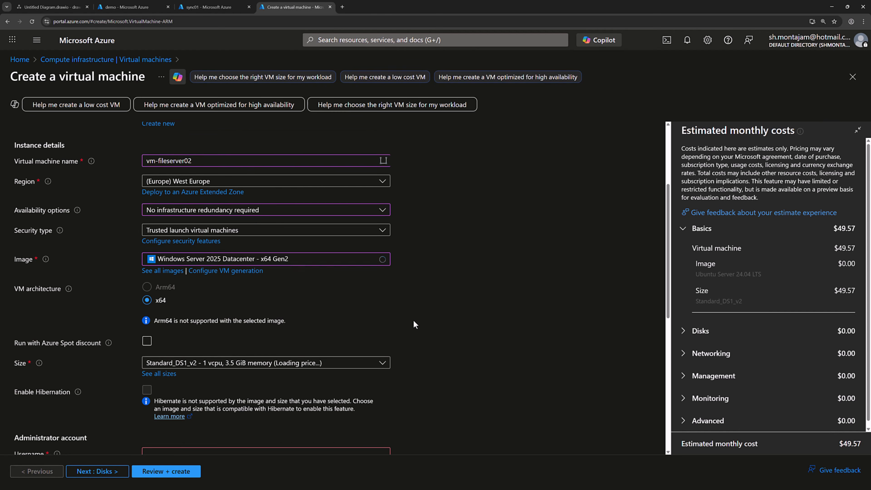
scroll(240, 295, down, 2)
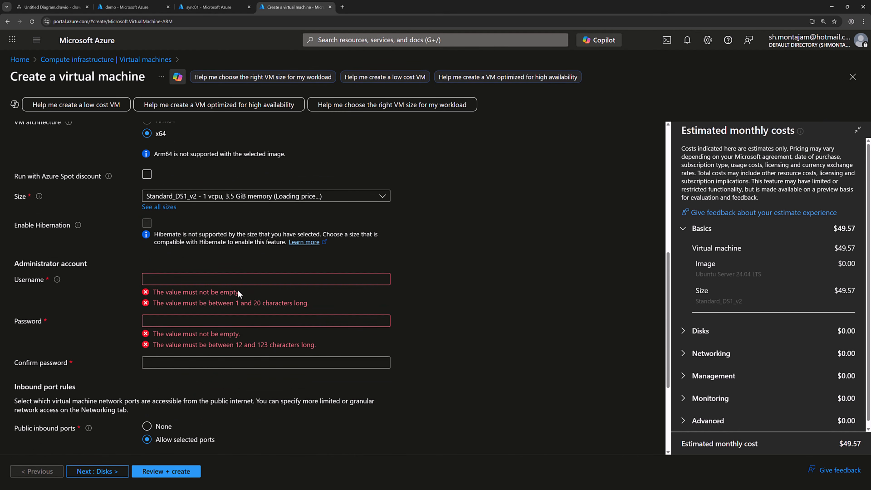
click(242, 277)
text(admin)
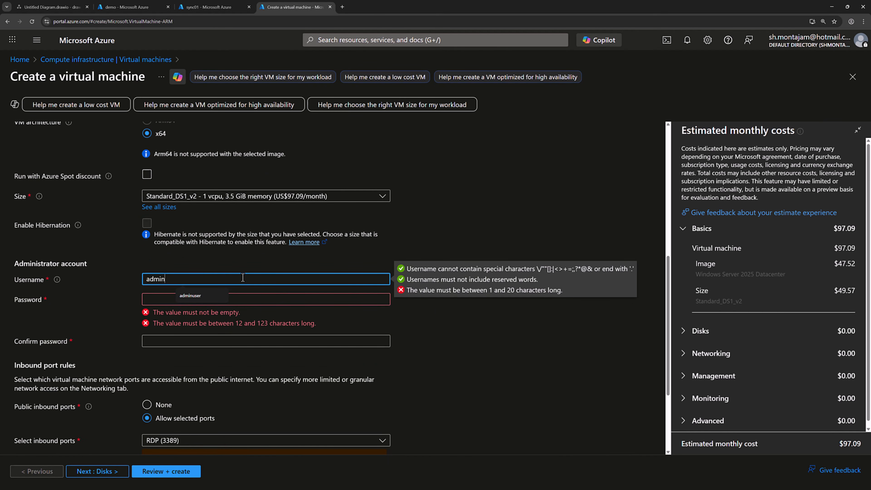
text(user)
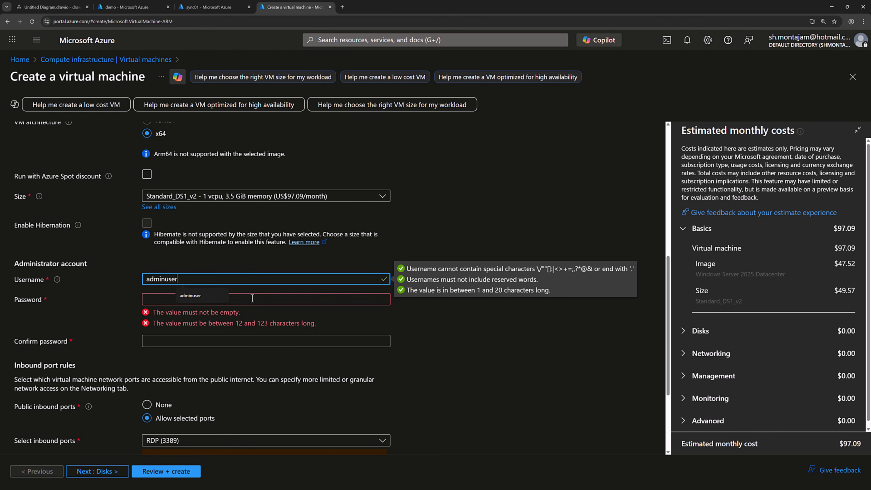
click(254, 297)
text(****)
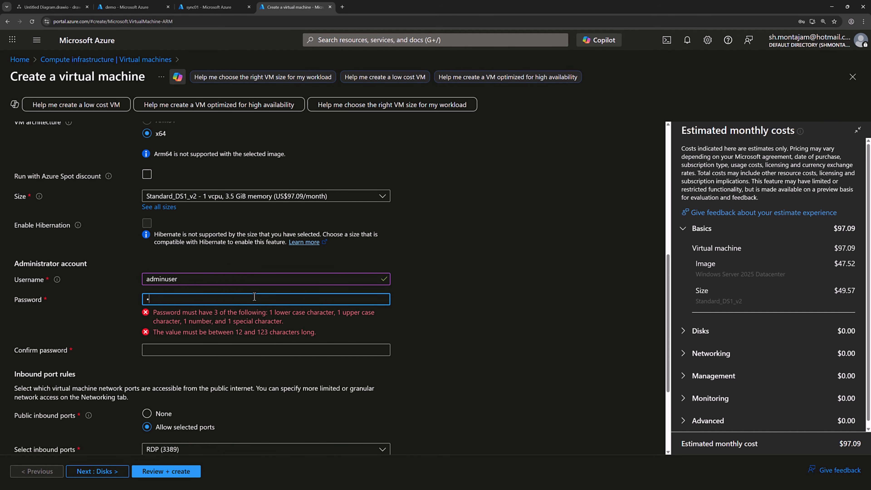
key(BackSpace)
text(****)
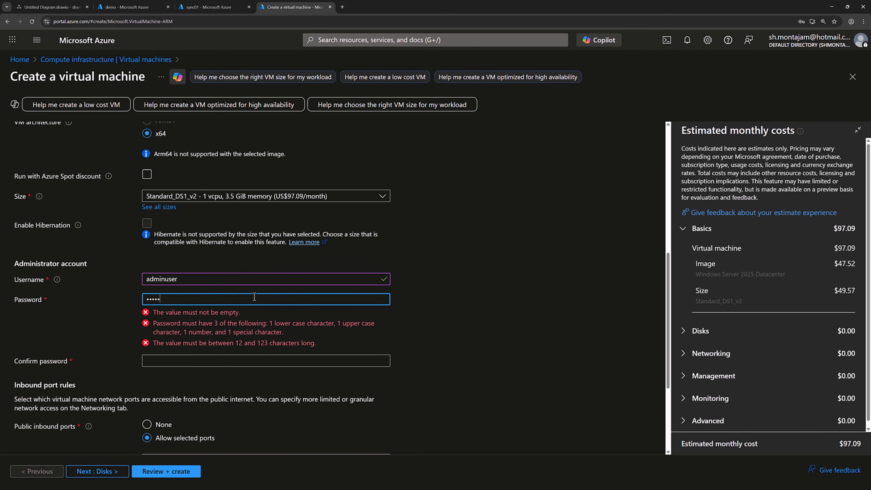
text(*********)
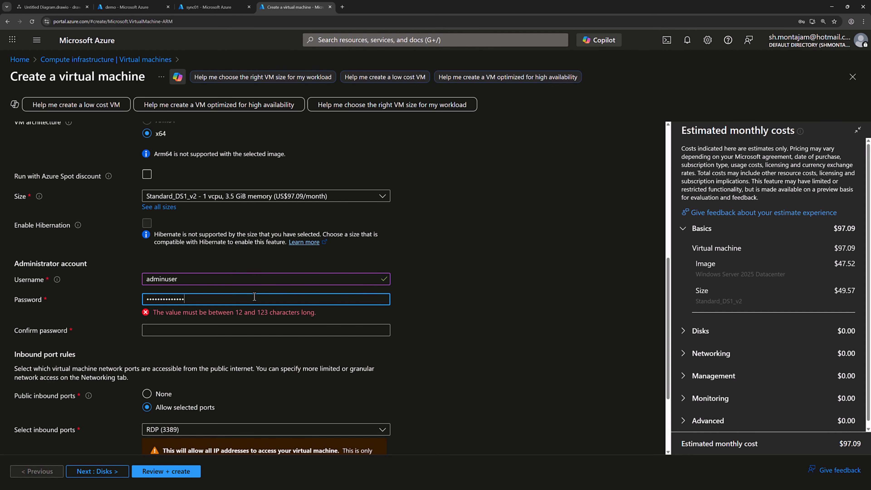
click(241, 320)
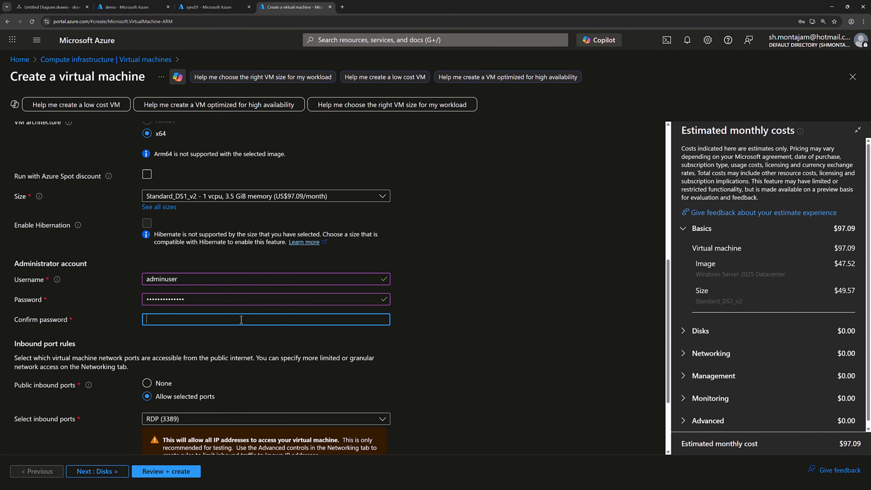
text(*********)
scroll(241, 319, down, 3)
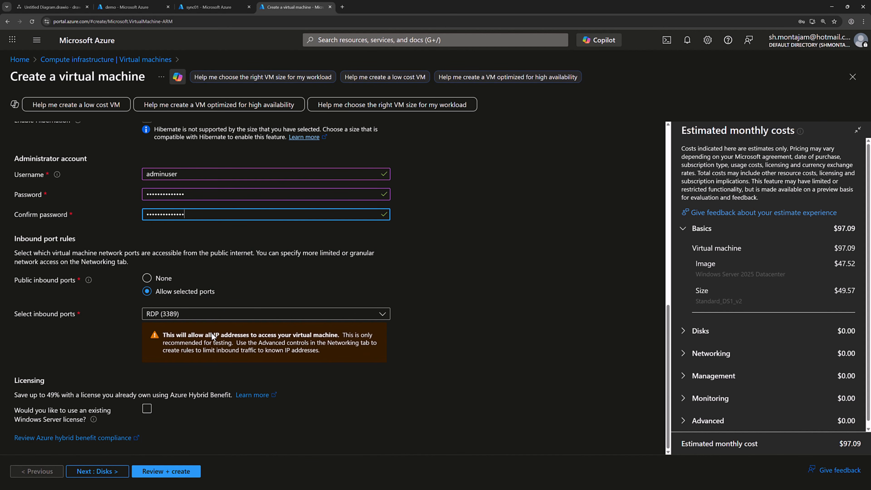
click(105, 472)
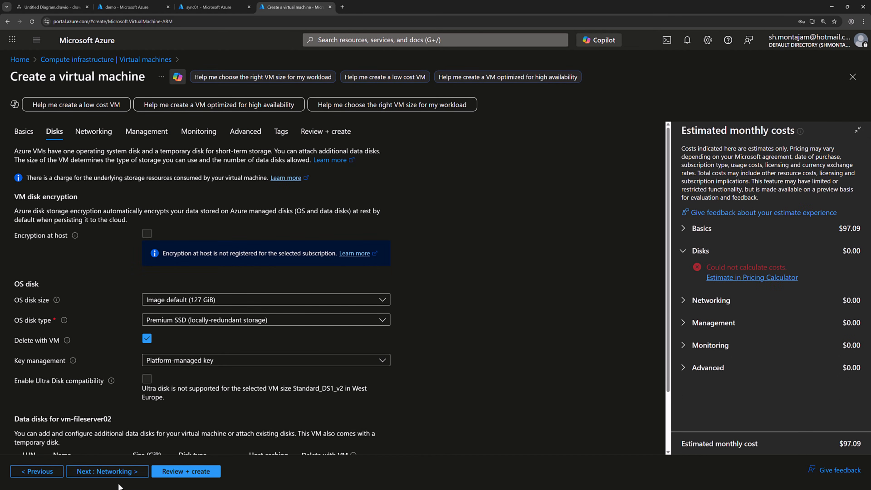
- On Networking, have the public IP and NIC deleted along with the VM
click(110, 471)
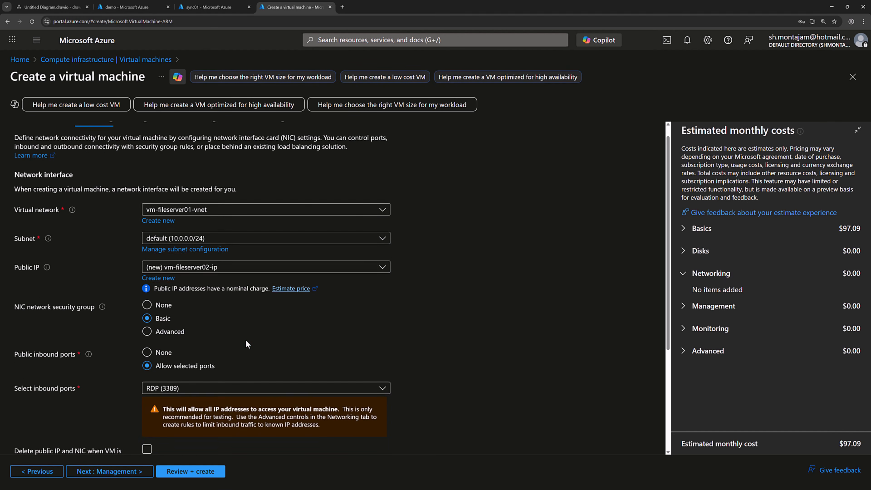
scroll(245, 340, down, 3)
click(147, 360)
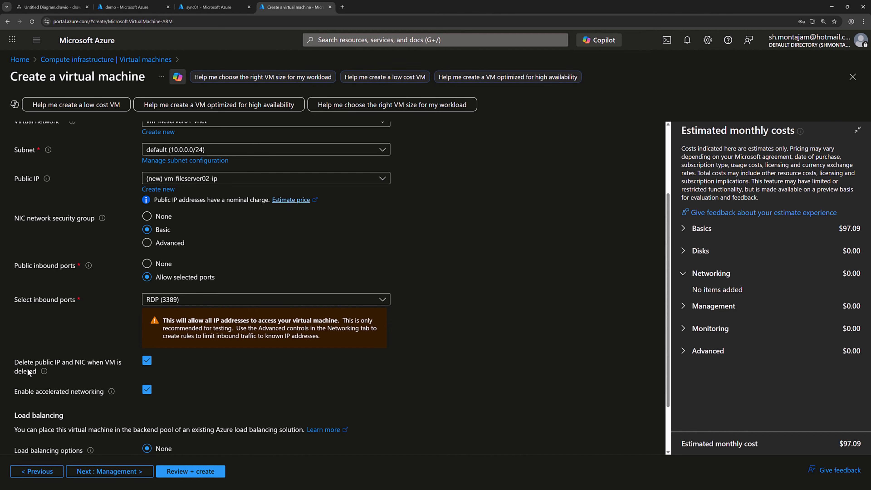
- Disable boot diagnostics and proceed to the review page showing Validation passed
mouse_move(41, 371)
click(109, 472)
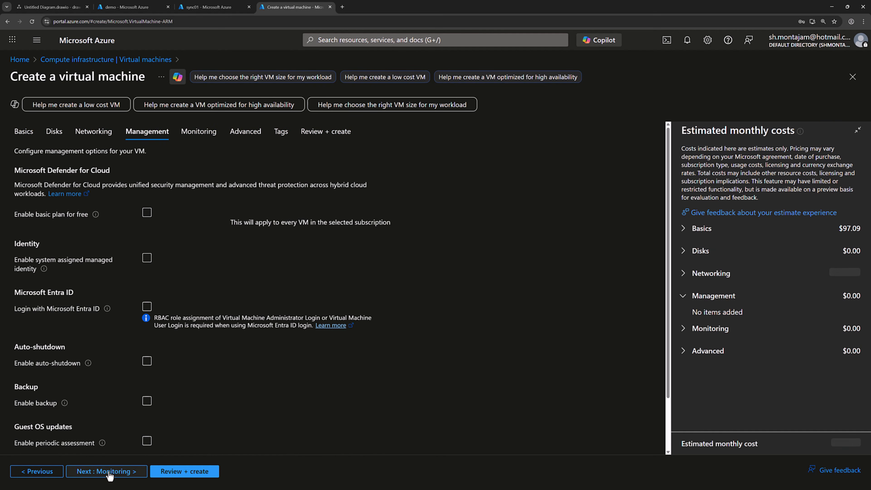
click(105, 472)
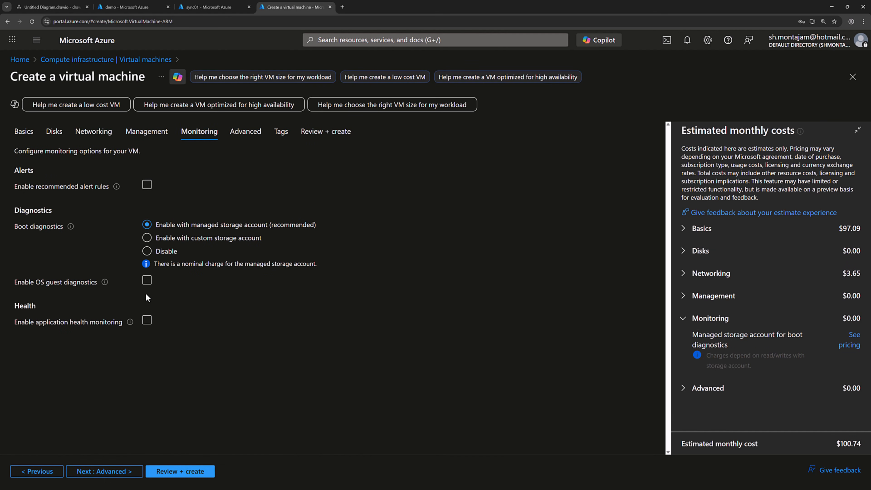
click(165, 256)
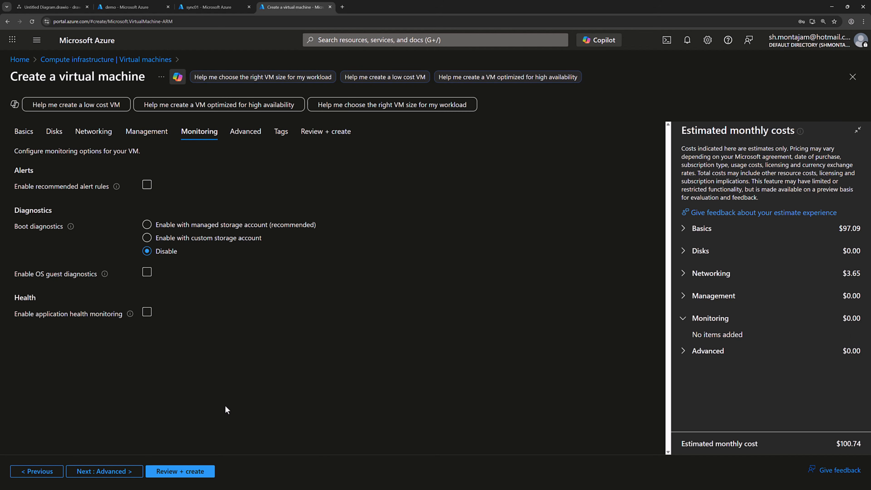
click(123, 474)
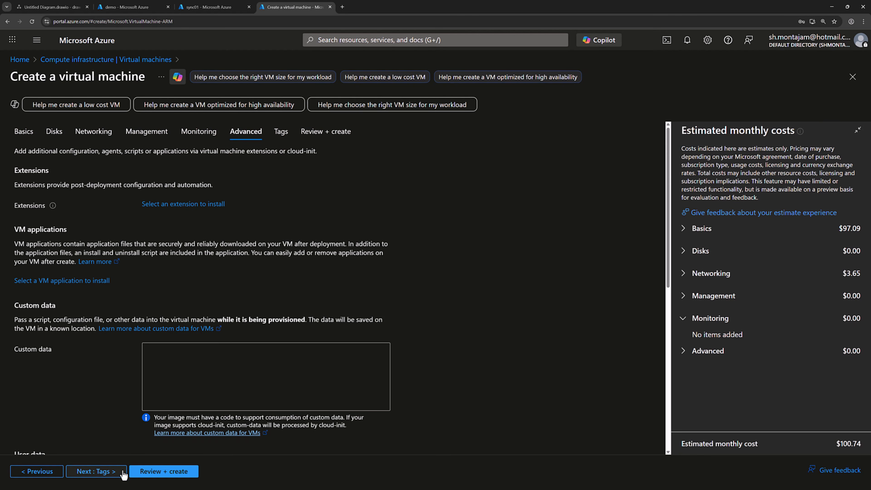
click(113, 474)
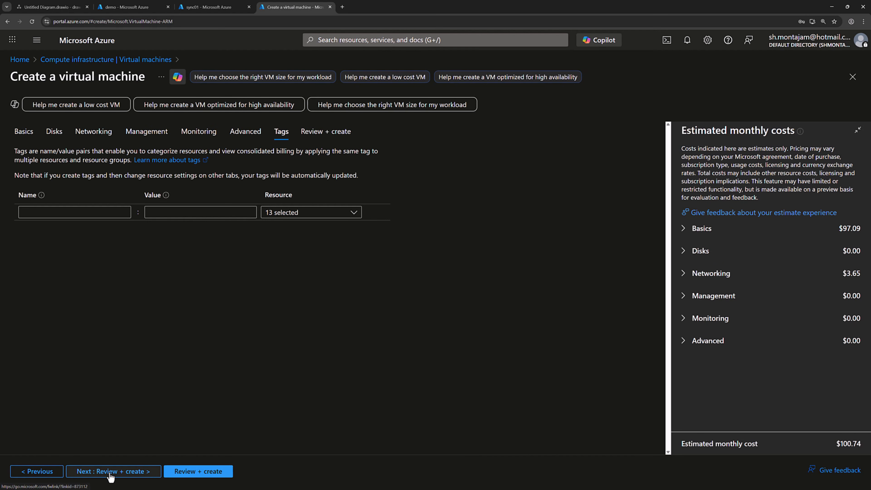
click(112, 475)
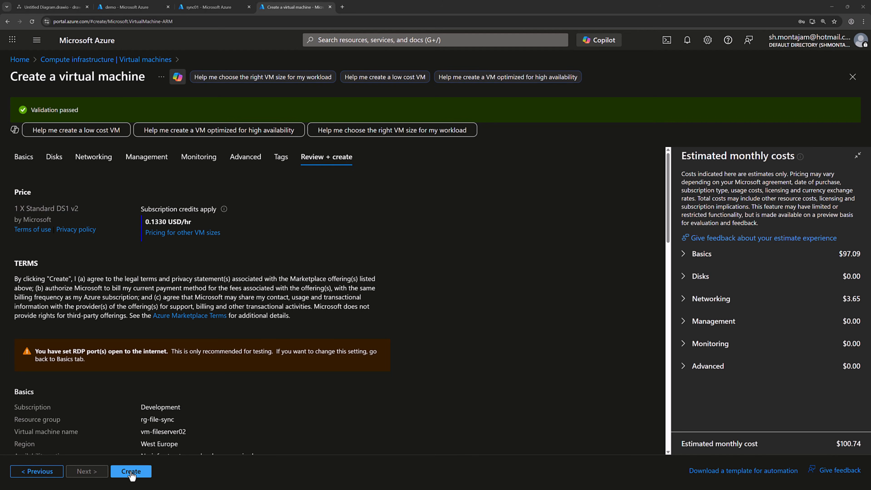
- Deploy the vm-fileserver02 virtual machine and open the new resource when deployment finishes
click(131, 471)
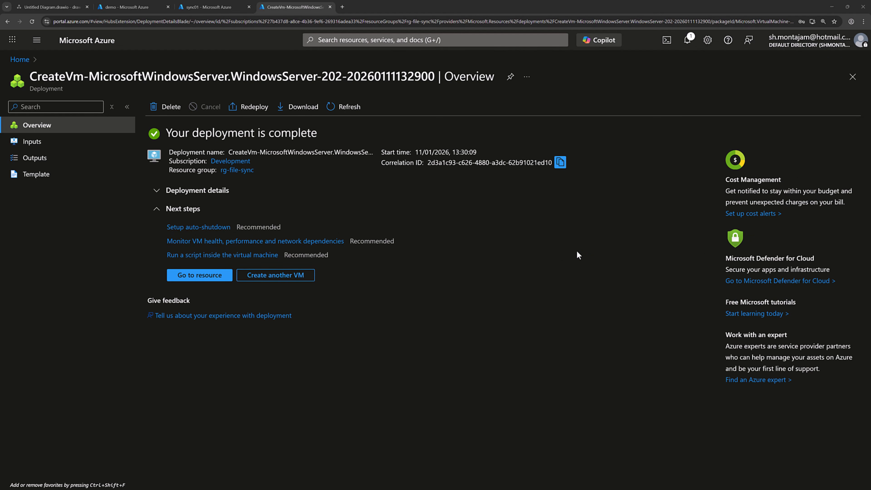
click(212, 281)
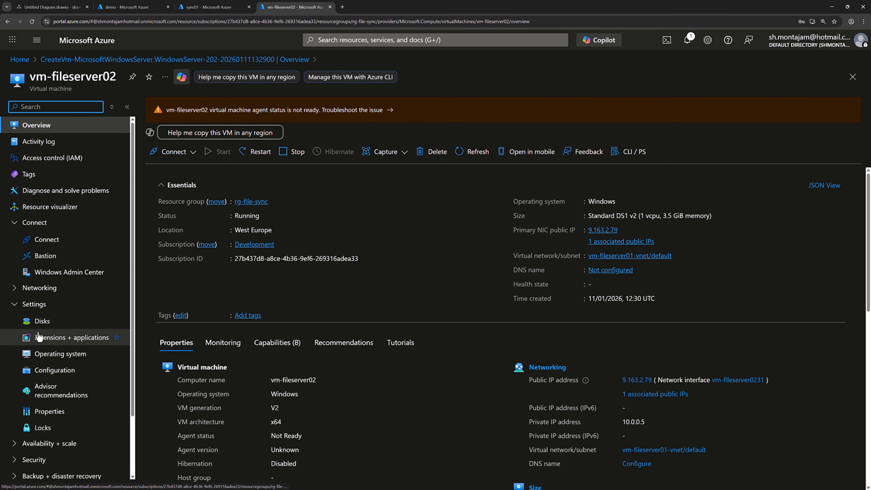
- Add a new data disk named disk2 (4 GiB Premium SSD LRS) under Disks, then return to Overview
click(40, 322)
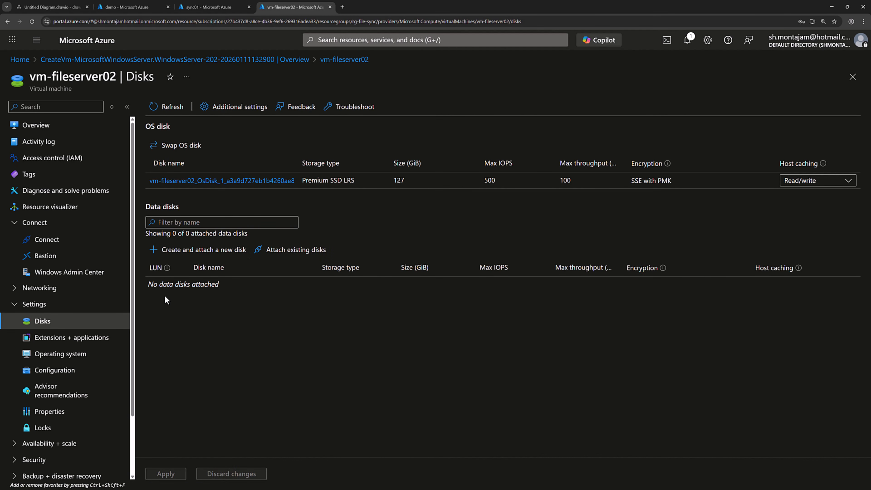
click(204, 250)
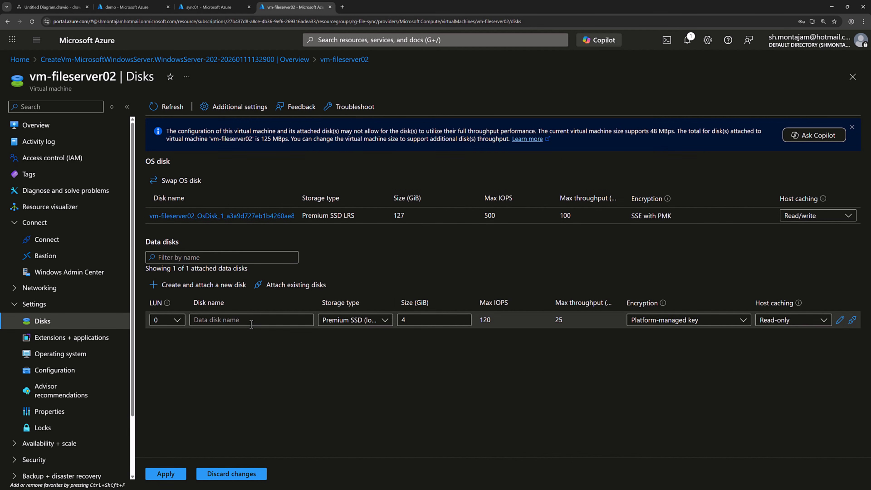
click(250, 319)
text(disk2)
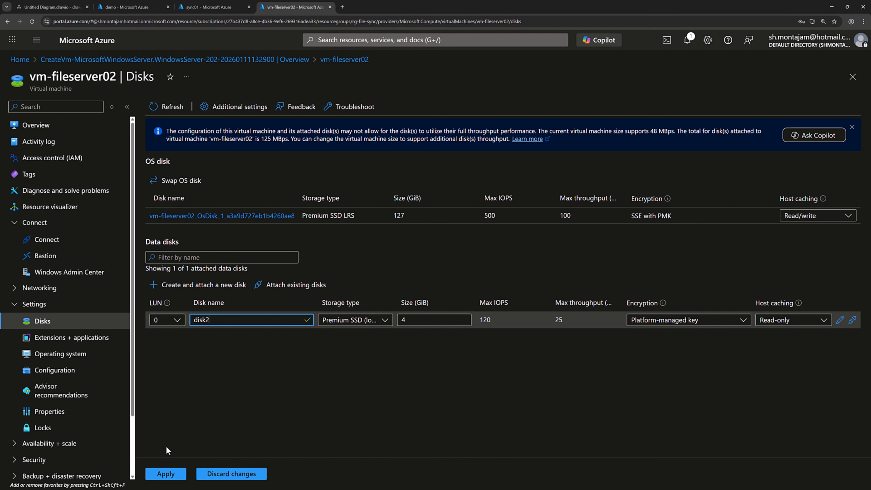
click(164, 473)
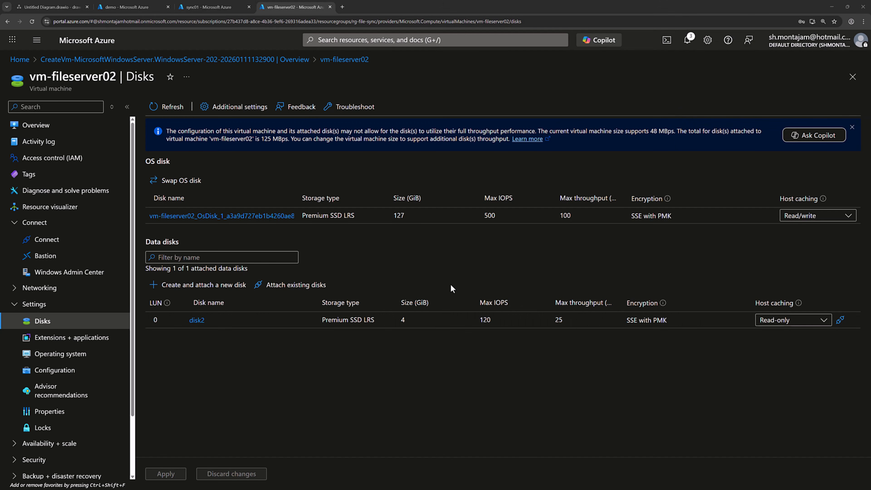
click(52, 128)
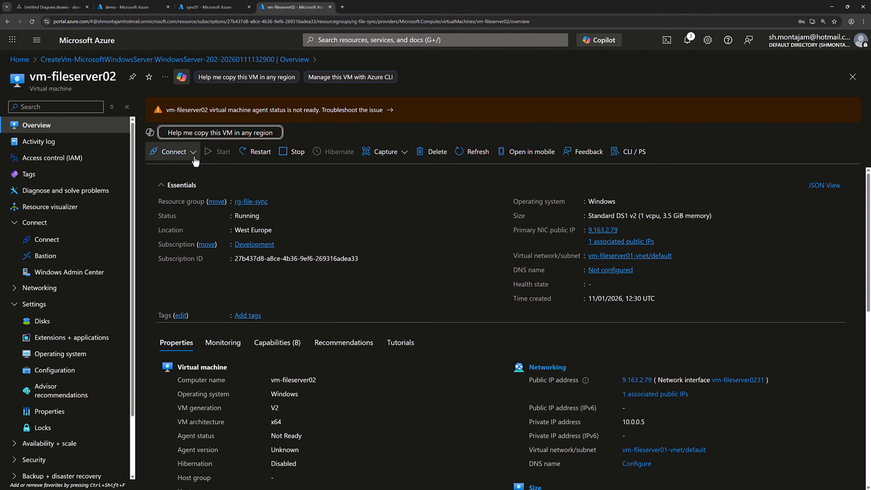
- Download vm-fileserver02.rdp from the VM's Connect page and open it from the browser downloads
click(174, 151)
click(182, 170)
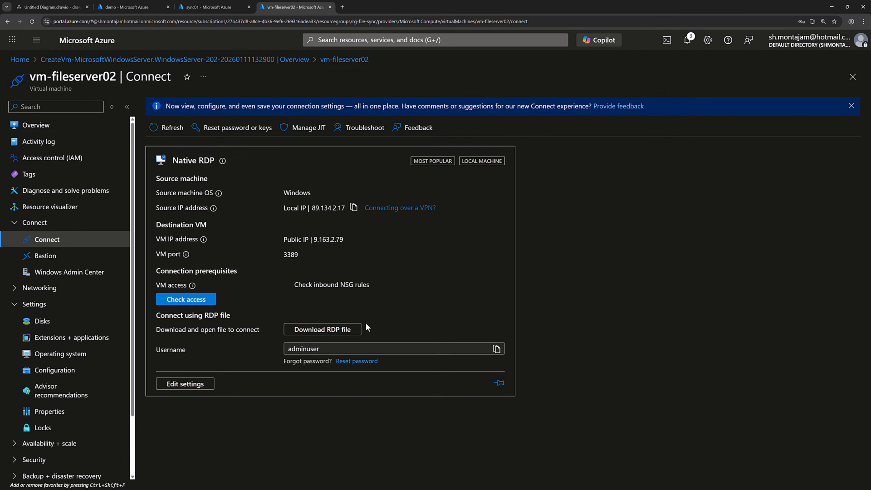
click(308, 330)
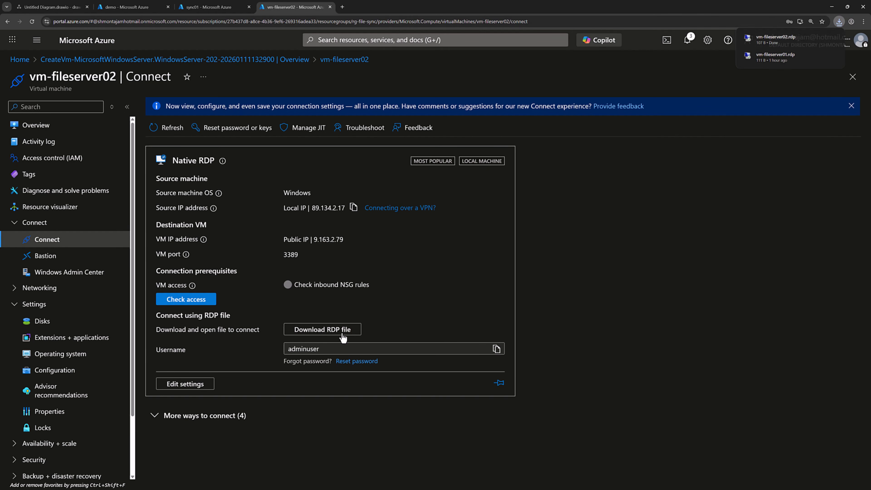
click(776, 39)
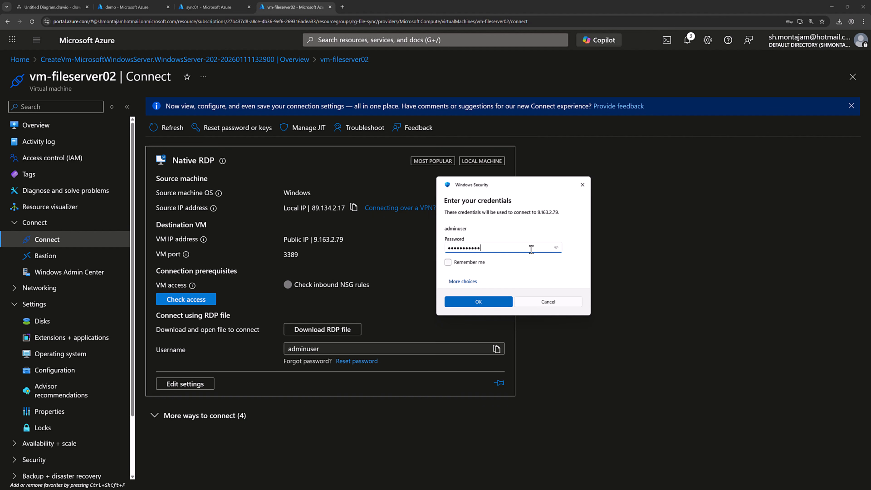
- Submit the administrator credentials to start the remote session to vm-fileserver02 at 9.163.2.79
key(Return)
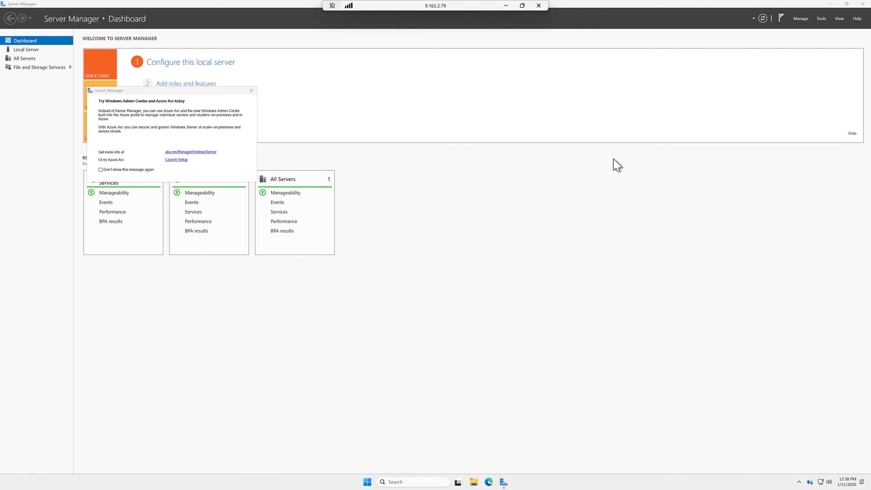
- Dismiss the Azure Arc message and initialize the new disk 2 as GPT in File and Storage Services
click(252, 91)
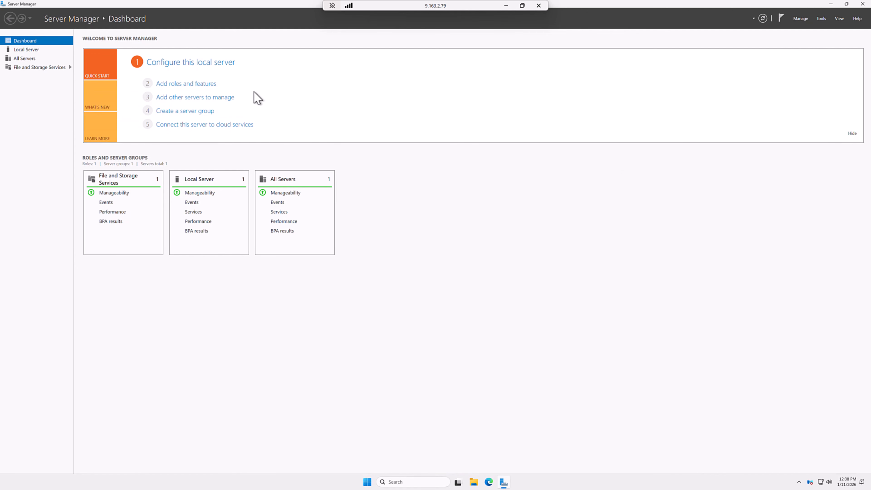
click(31, 68)
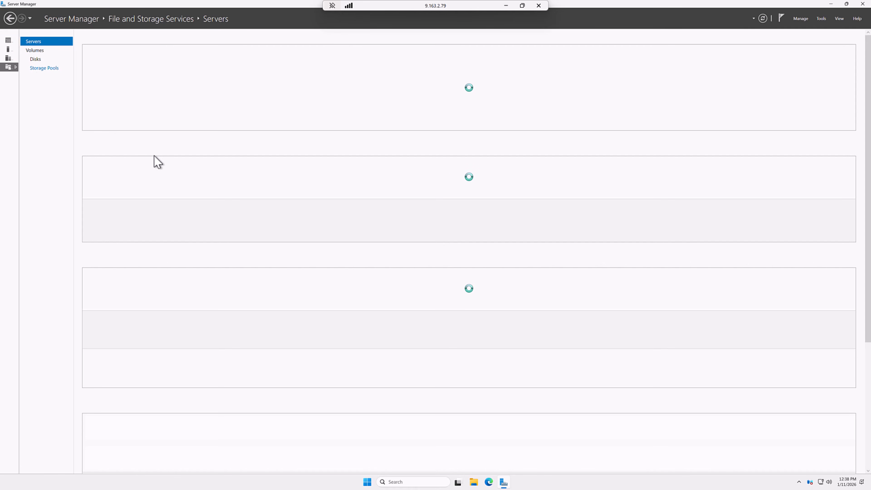
click(43, 62)
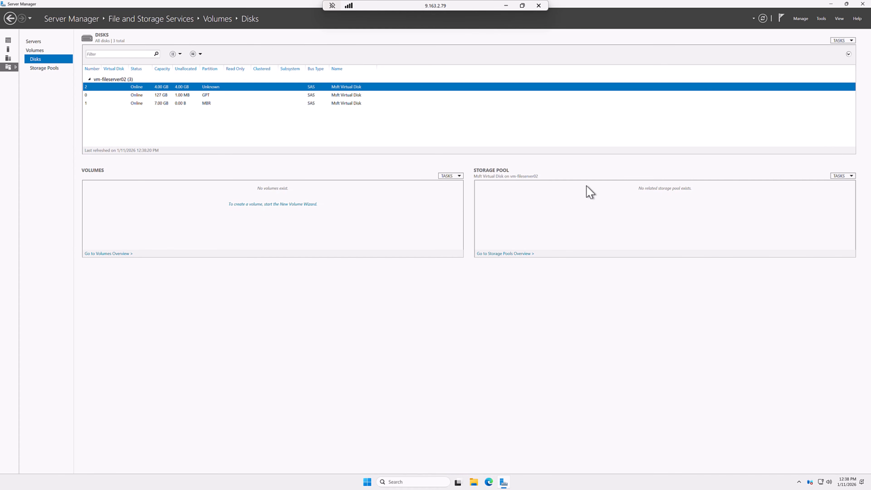
right_click(188, 86)
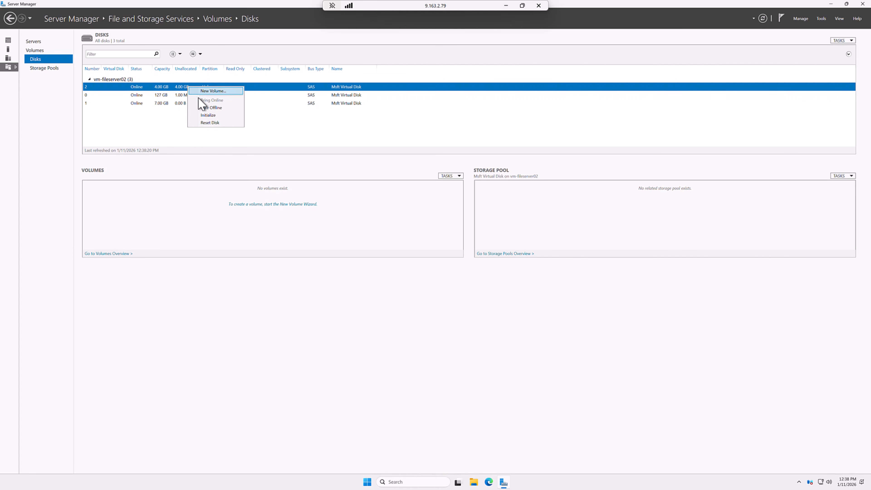
click(205, 117)
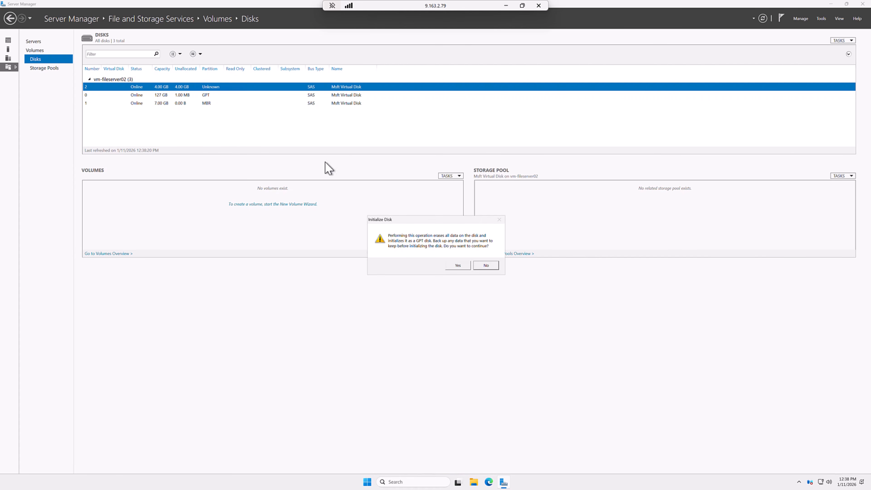
click(457, 267)
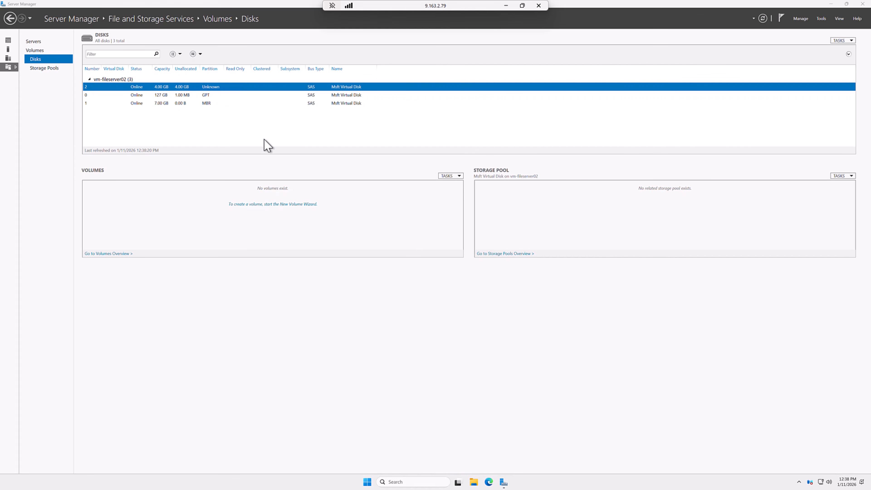
- Create a 3.98 GB NTFS volume F: labelled Drive on disk 2 with the New Volume Wizard
right_click(208, 88)
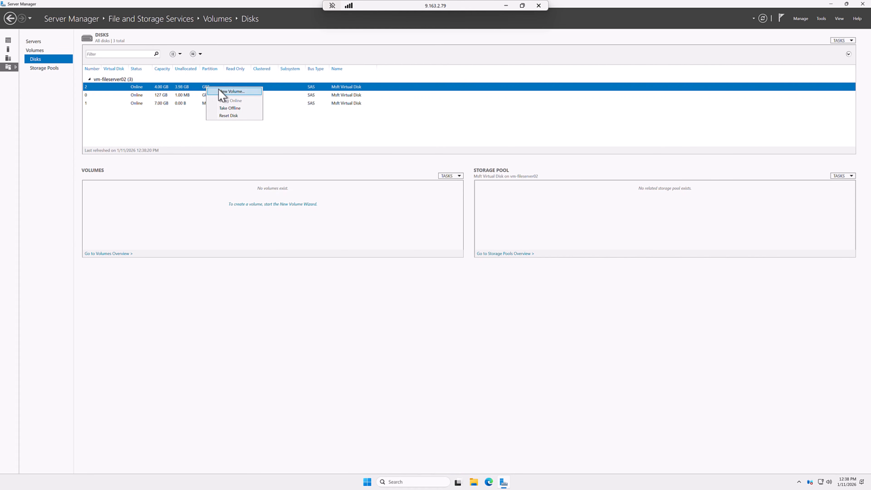
click(221, 91)
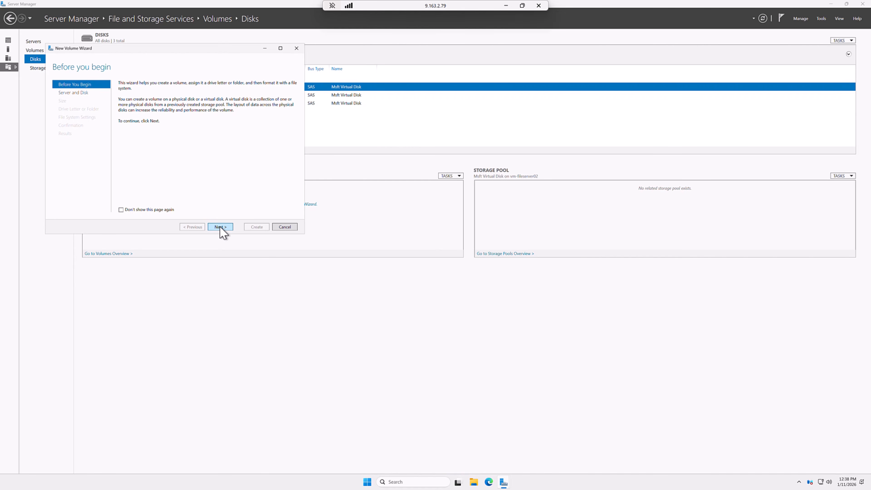
click(220, 227)
click(220, 227)
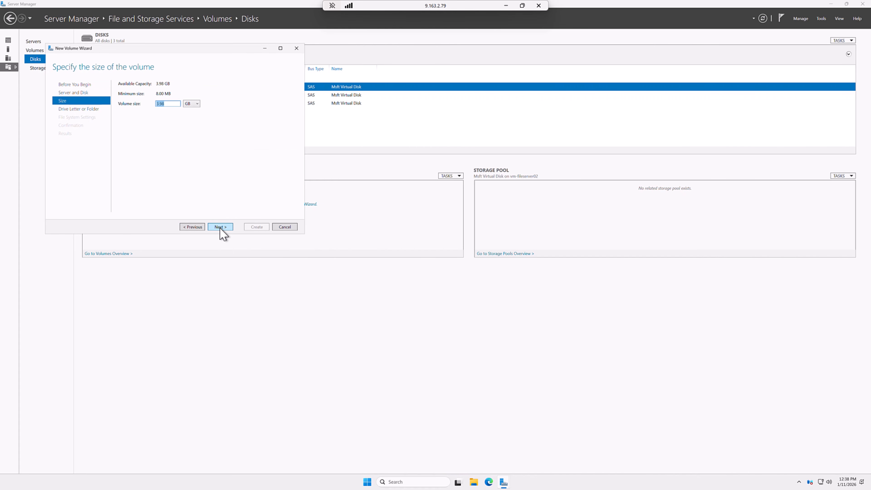
click(221, 227)
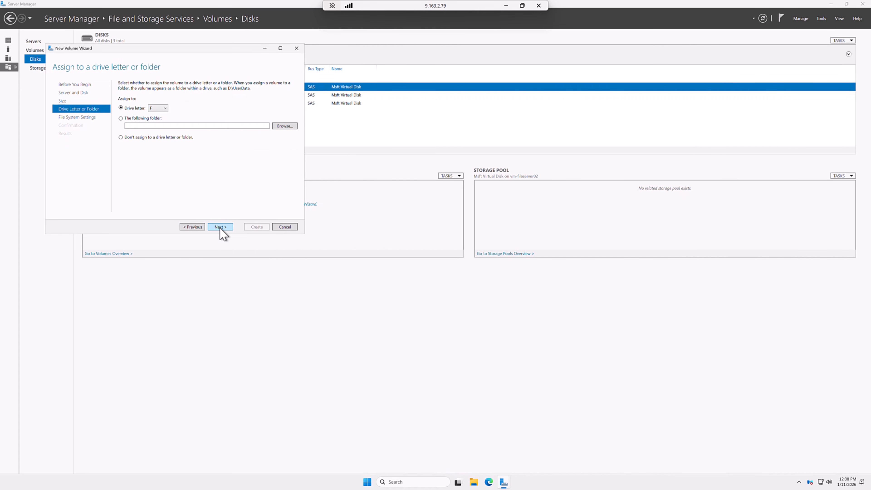
click(220, 228)
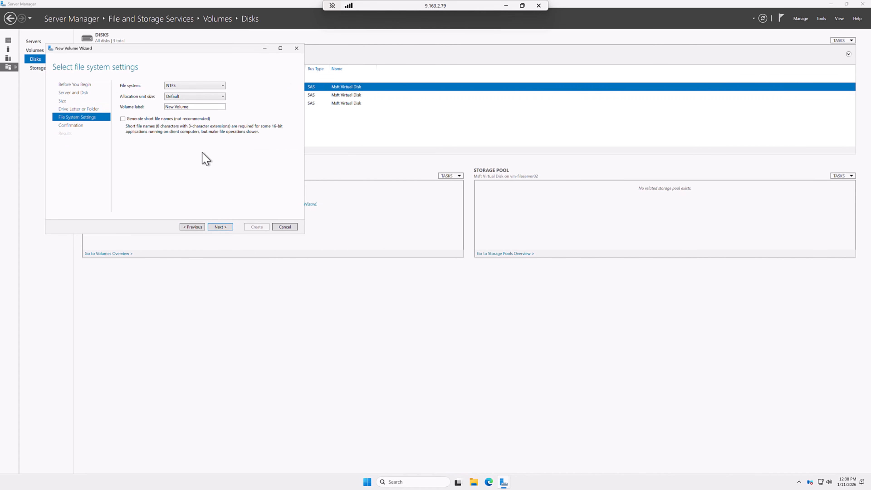
click(197, 107)
text(Drive)
click(220, 227)
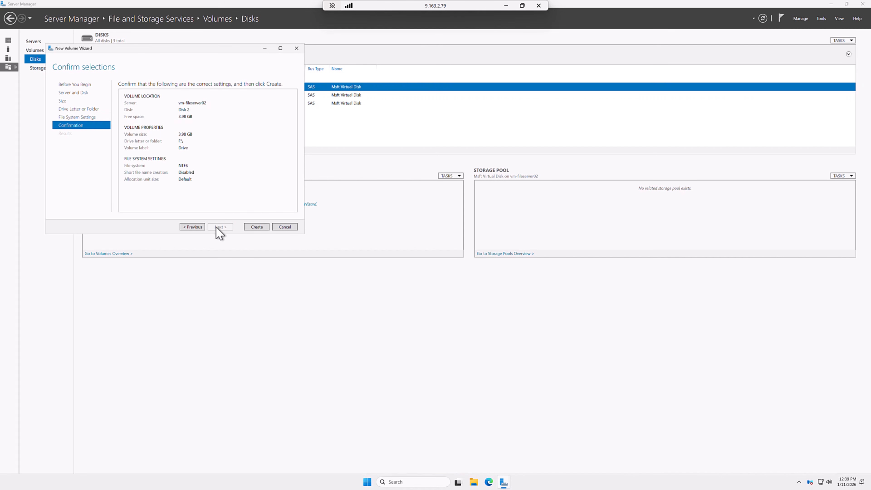
click(255, 227)
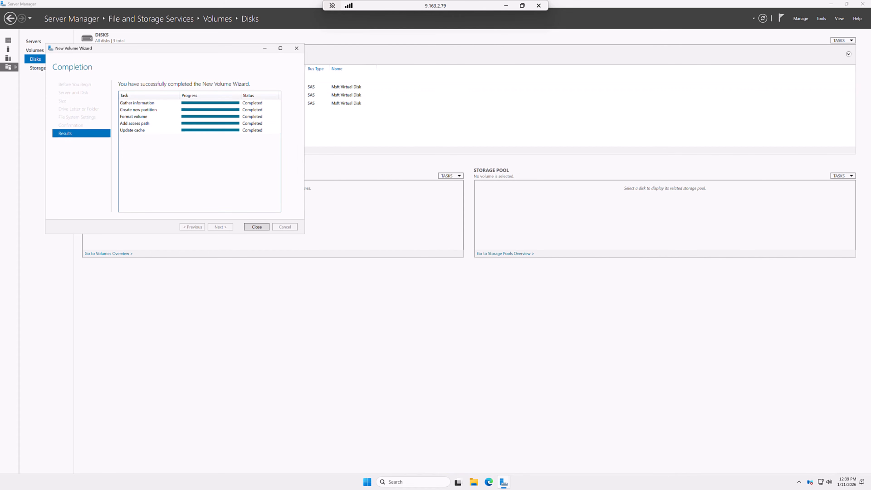
click(257, 226)
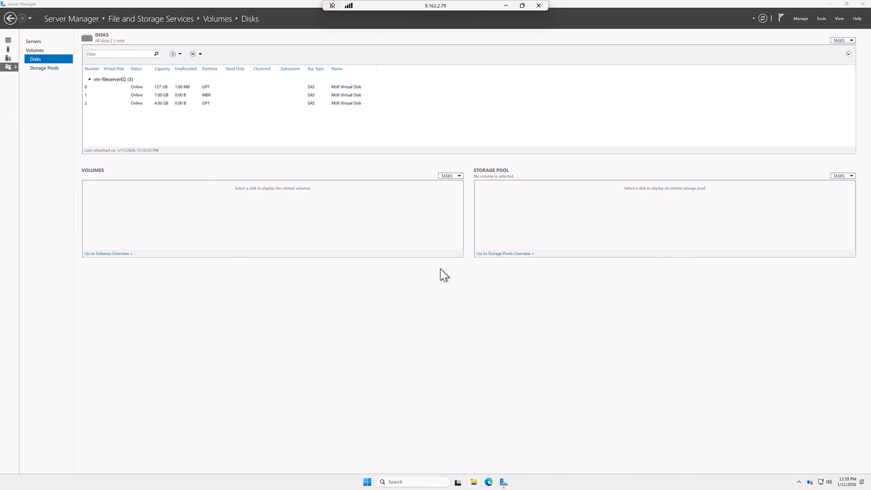
- In a new Explorer window, make a FileServer2 folder at the root of Drive (F:) and open it
key(super+e)
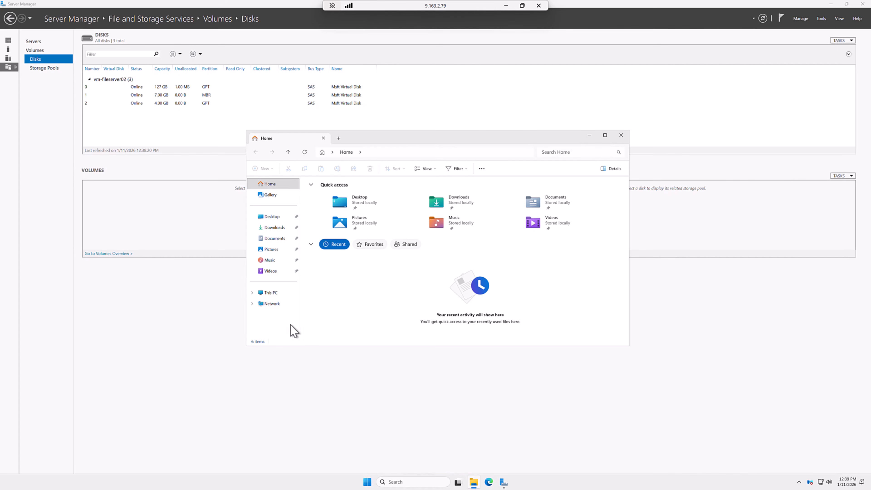
click(268, 292)
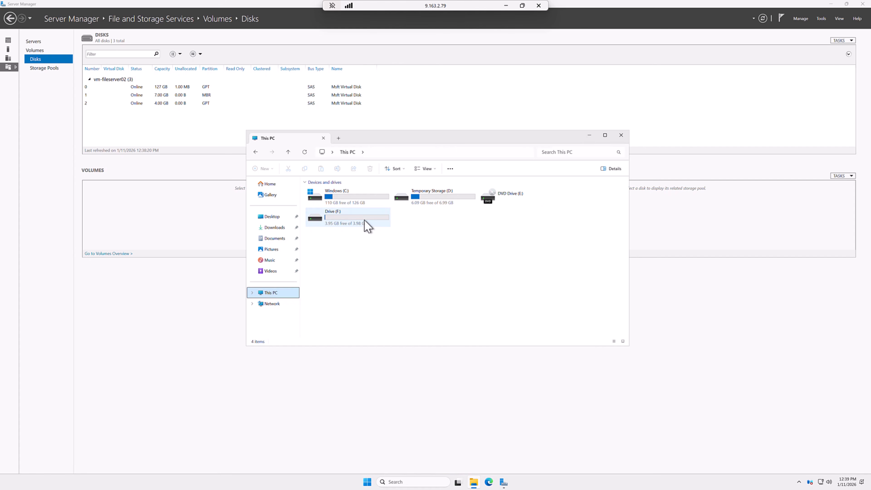
double_click(366, 223)
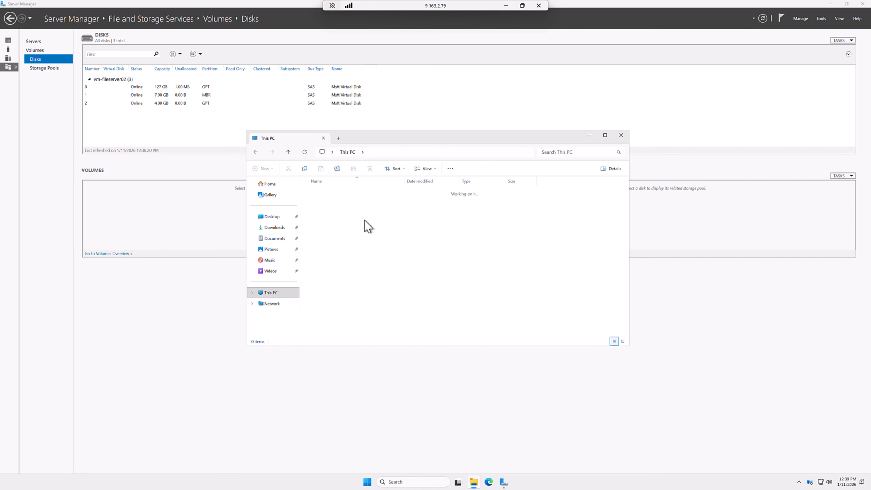
right_click(364, 203)
key(Escape)
right_click(364, 205)
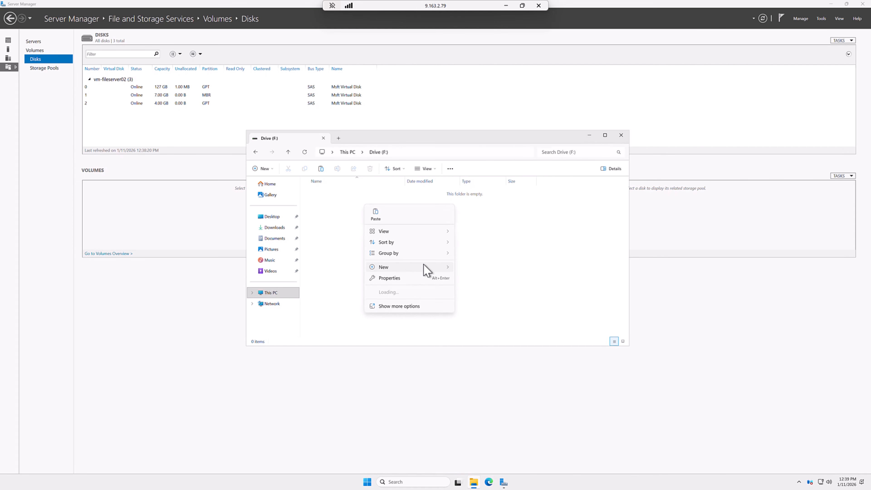
click(461, 271)
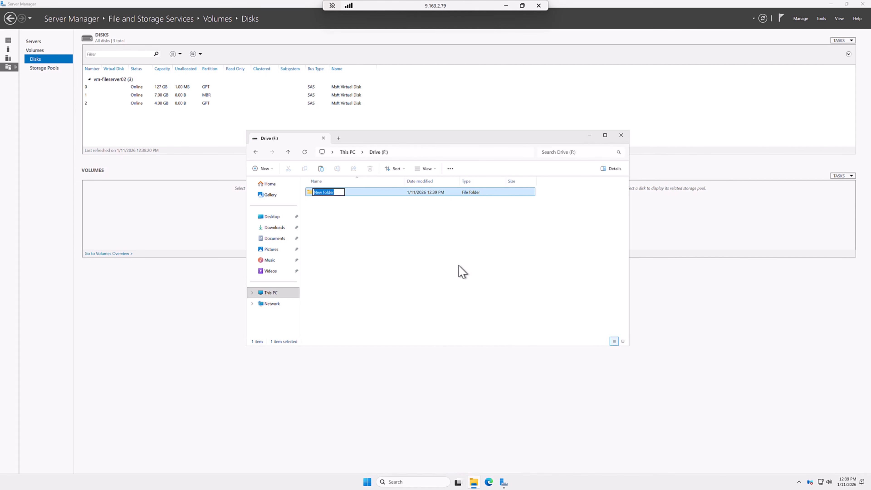
text(FileServer2)
key(Return)
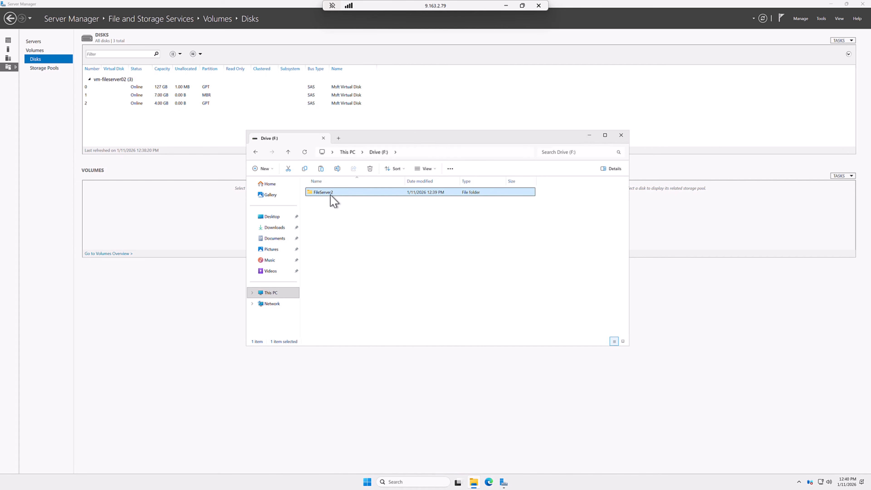
double_click(324, 192)
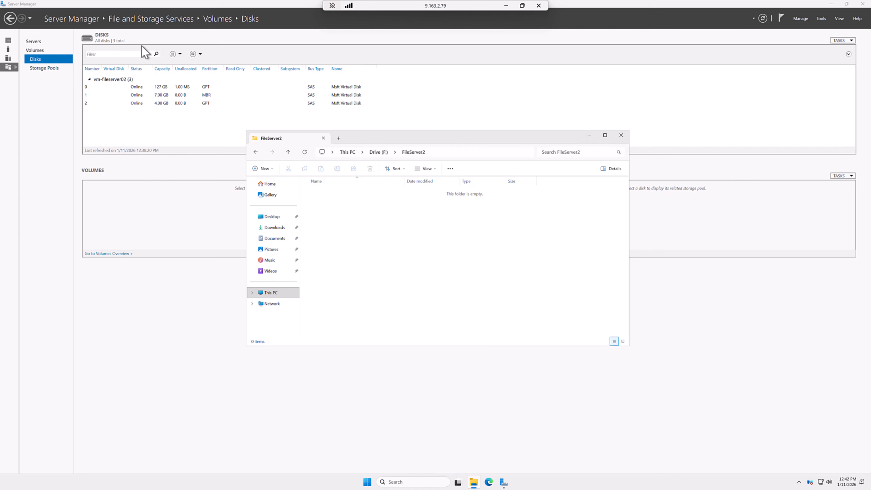
- On Local Server, set IE Enhanced Security Configuration to Off for Administrators and Users, then launch Edge
click(120, 21)
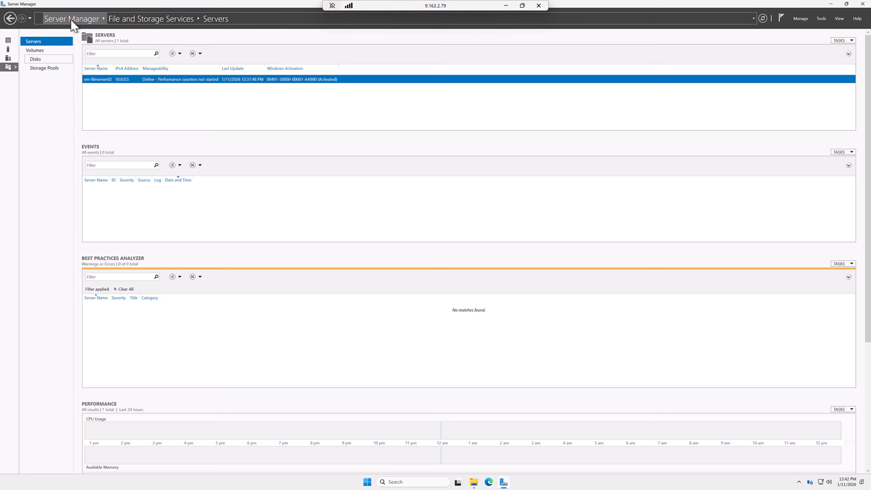
click(71, 21)
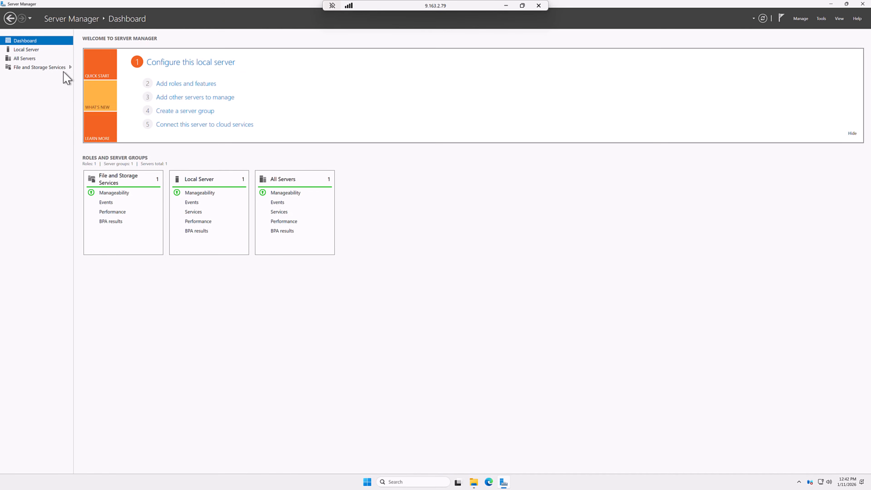
click(30, 51)
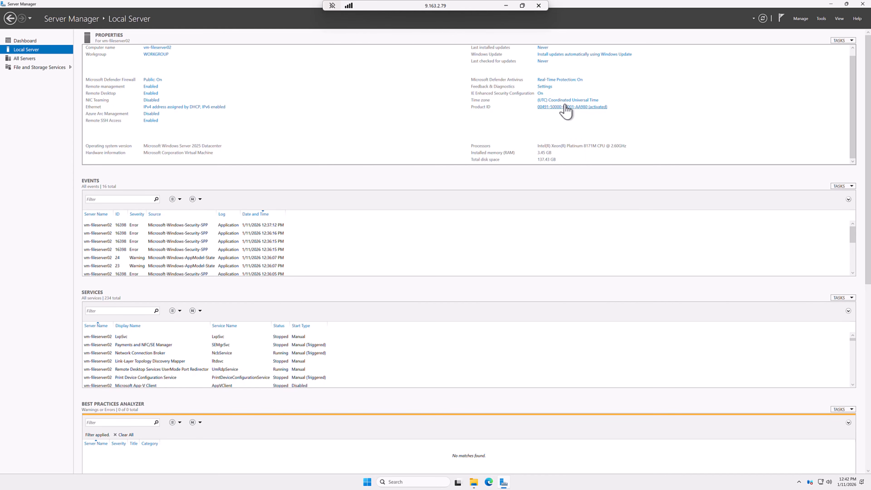
click(541, 96)
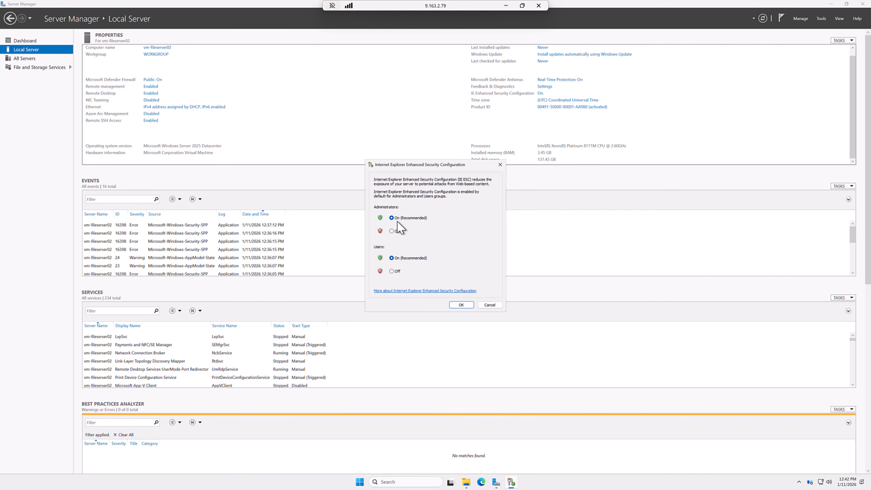
click(395, 231)
click(393, 271)
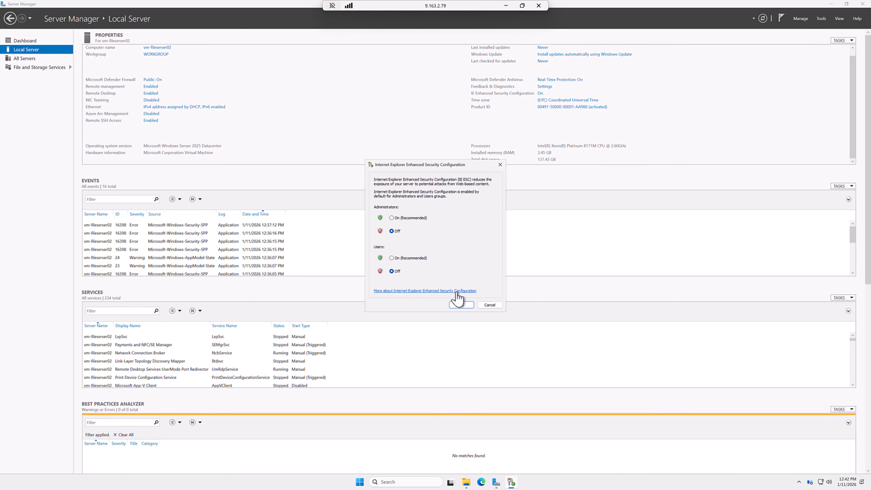
click(461, 304)
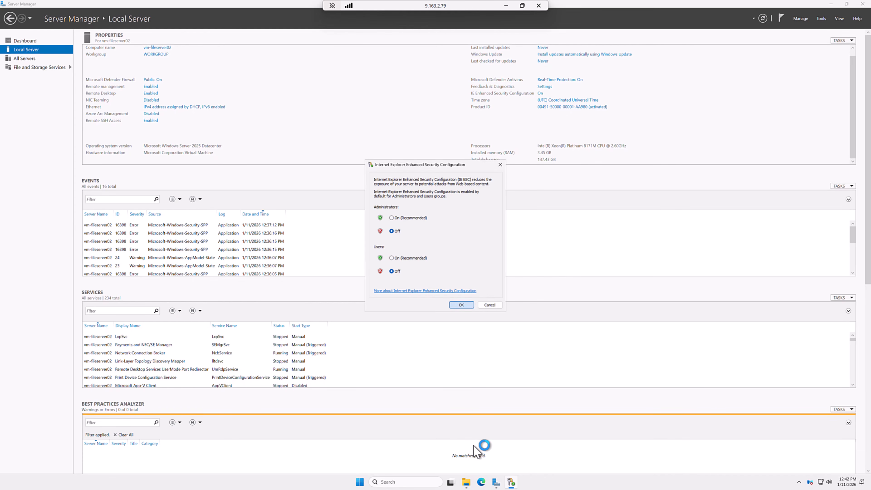
click(480, 483)
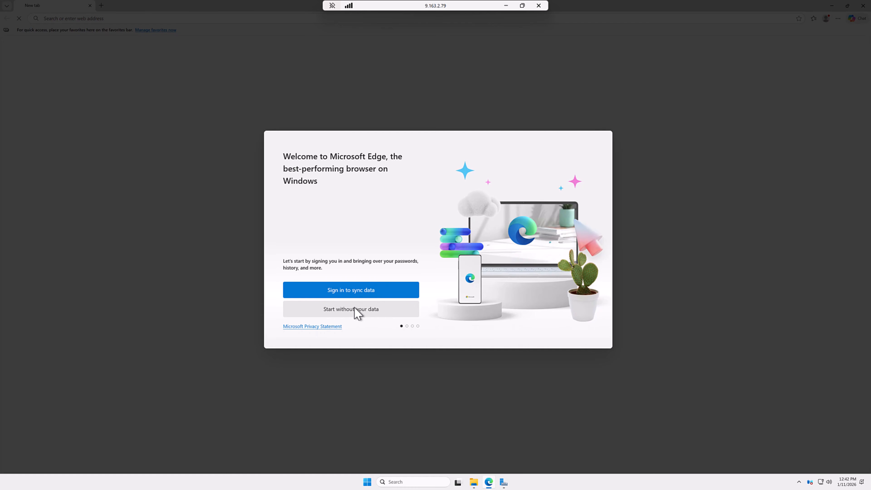
- Complete Edge's first-run setup without syncing or importing Google data
click(366, 311)
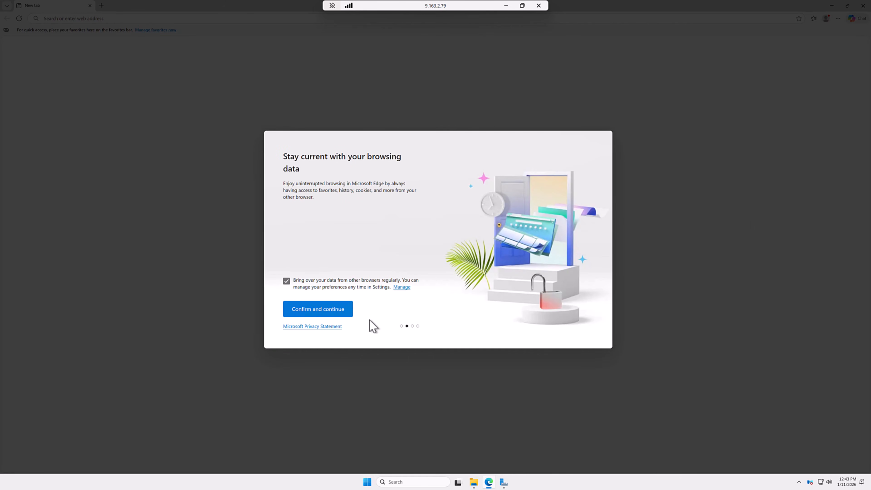
click(343, 309)
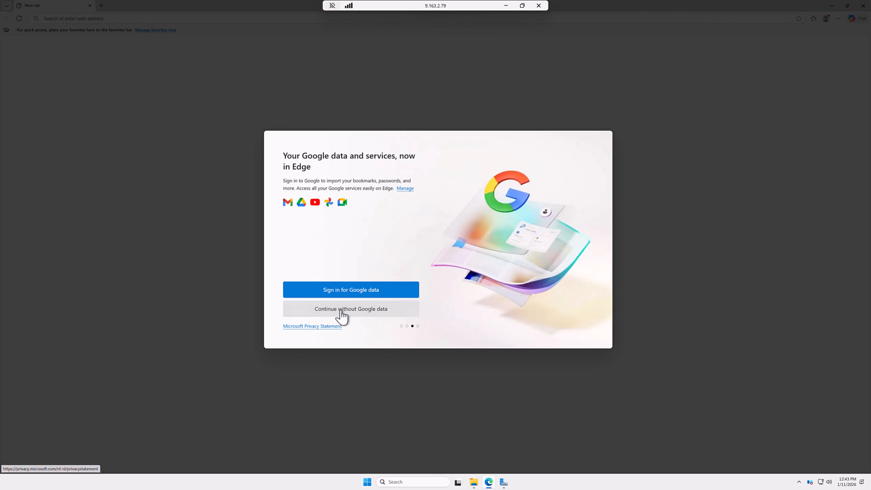
click(342, 314)
click(342, 314)
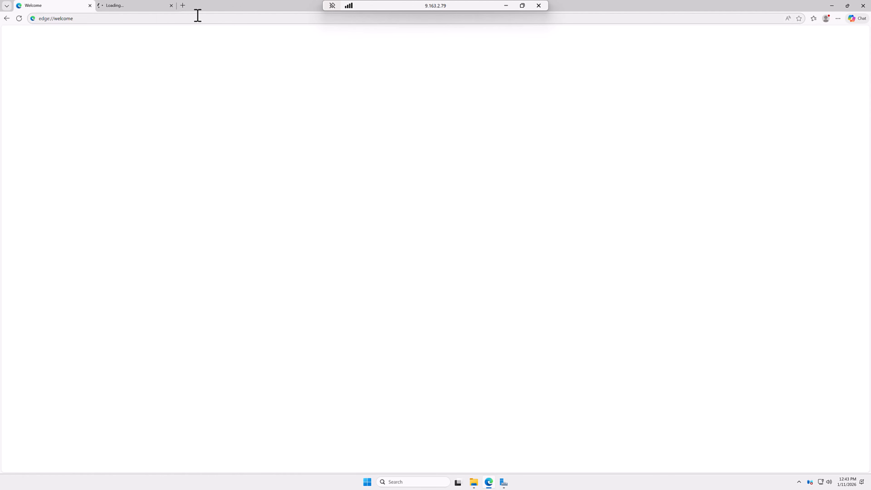
- Paste the Azure File Sync Agent download URL into the address bar and load the page
click(166, 18)
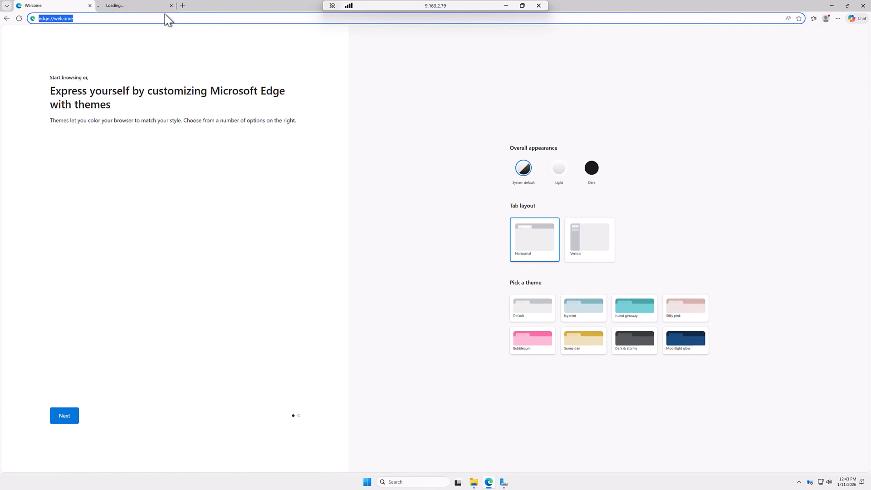
click(166, 18)
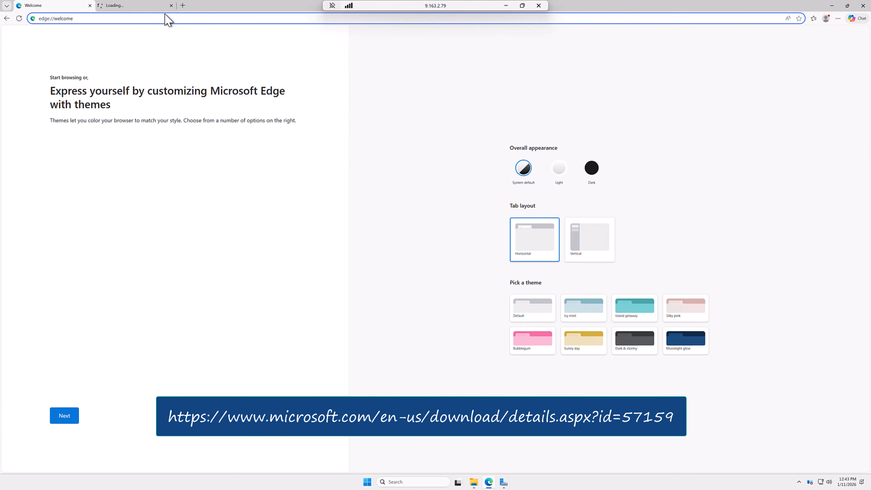
key(ctrl+a)
text(https://www.microsoft.com/en-us/download/details.aspx?id=57159)
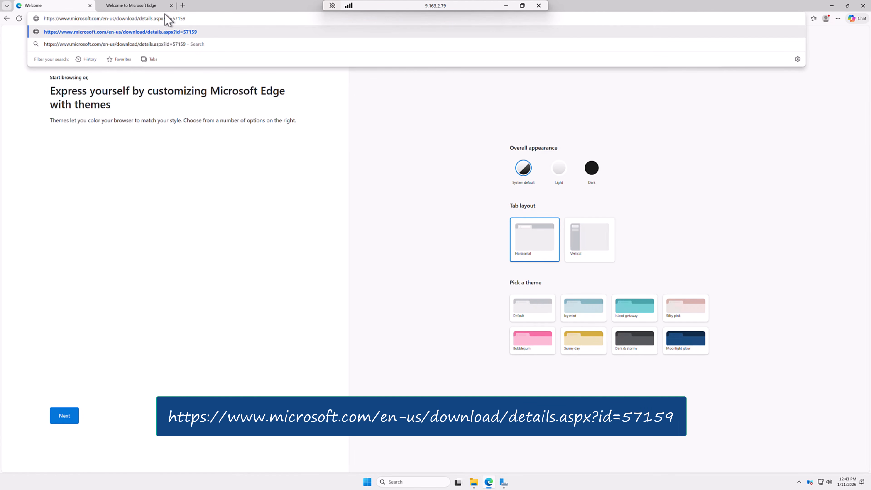
key(Return)
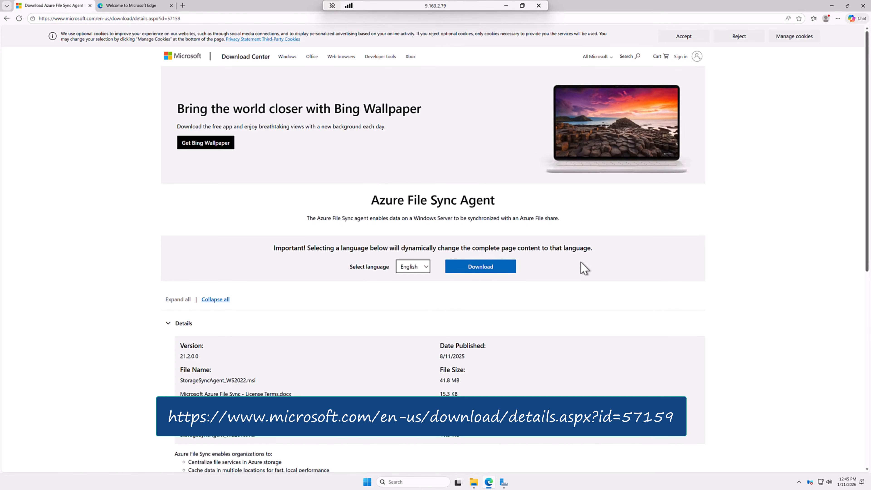
- Download StorageSyncAgent_WS2025.msi, accept cookies, and run it from the Downloads list
click(487, 269)
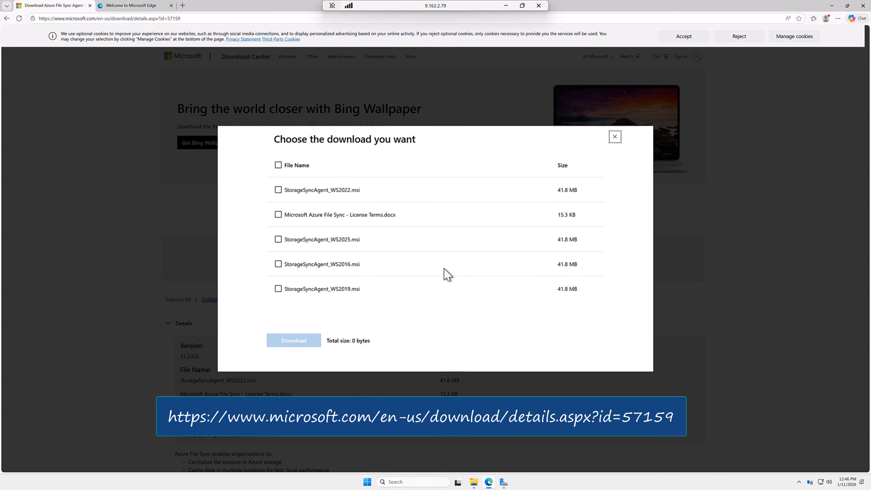
click(346, 241)
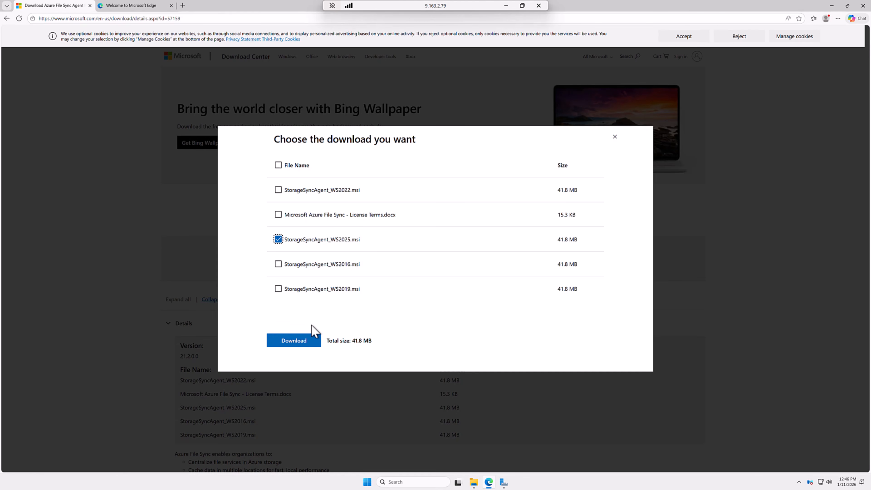
click(303, 344)
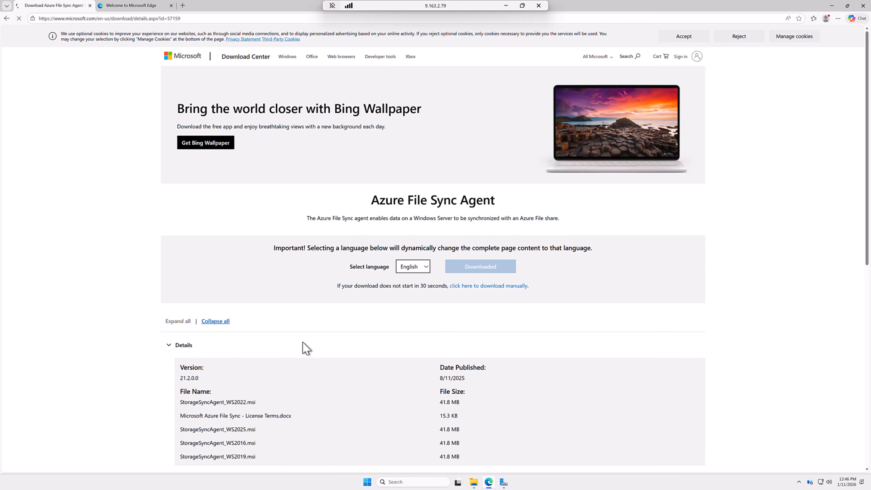
click(674, 40)
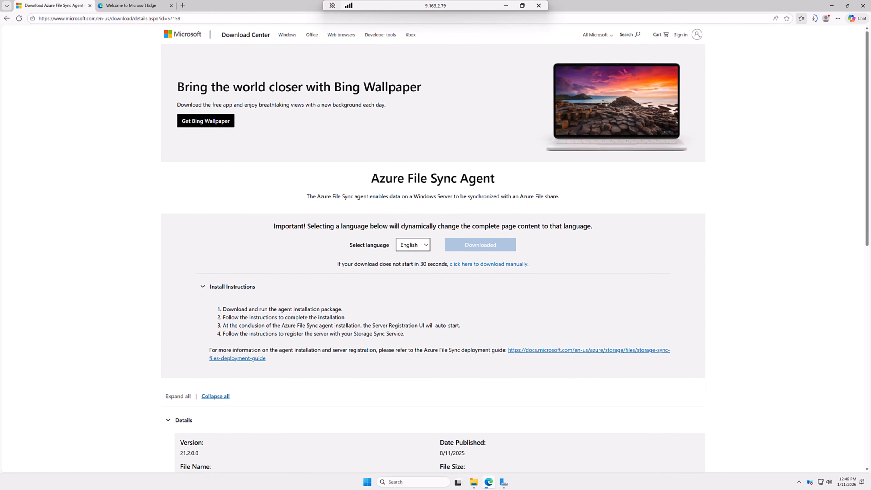
click(814, 19)
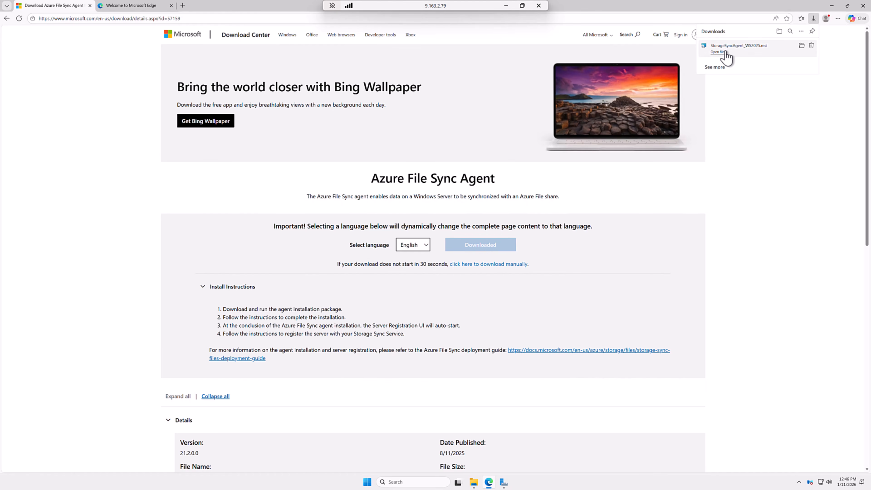
click(718, 52)
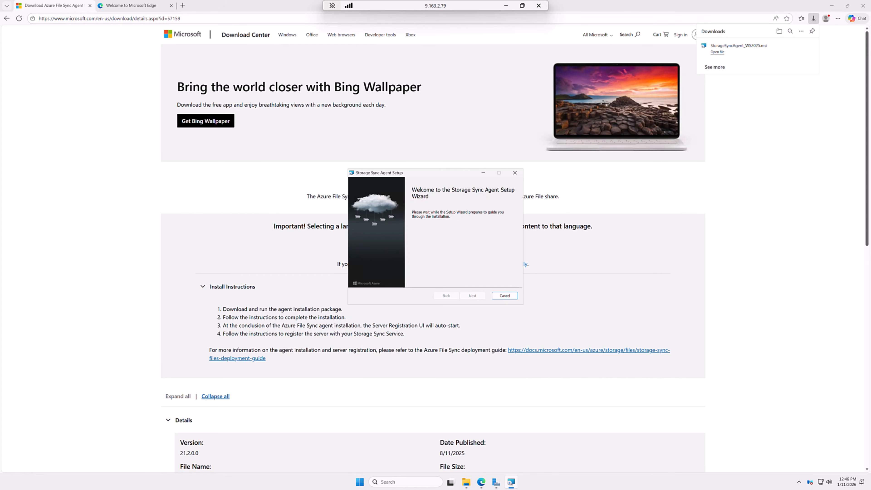
- Install the Storage Sync Agent with default install location and proxy, opting out of Microsoft Update
click(471, 297)
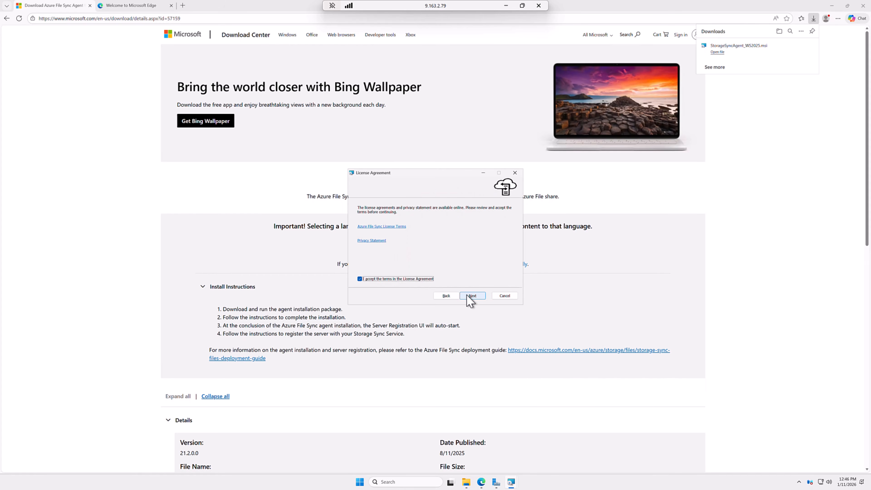
click(470, 296)
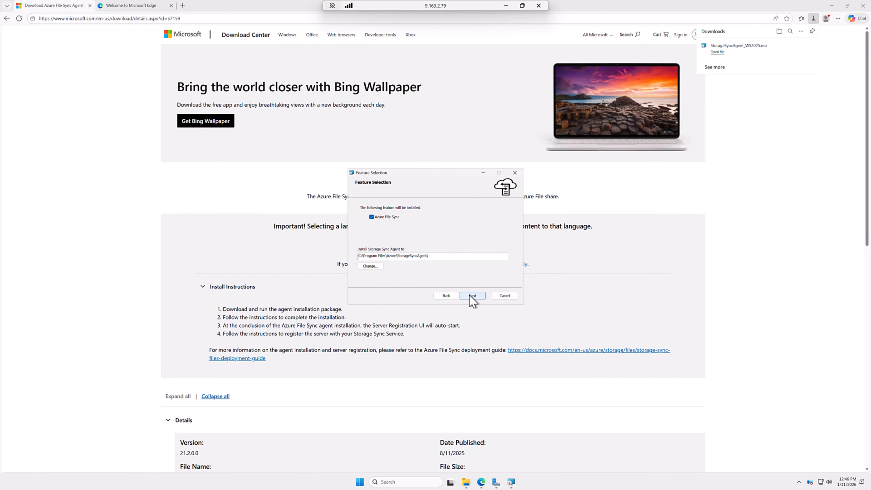
click(472, 297)
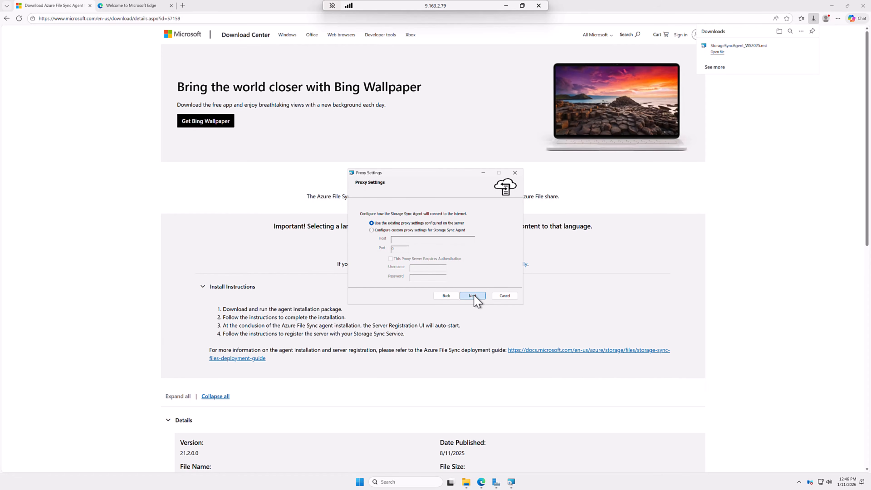
click(474, 296)
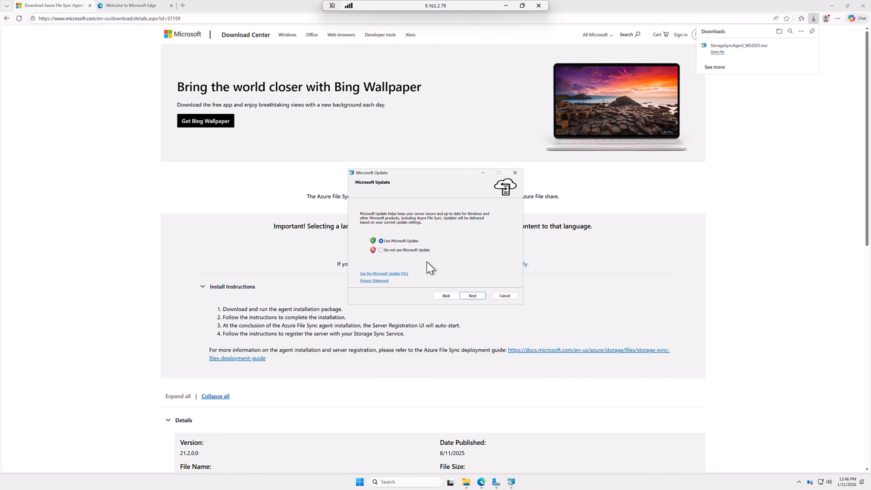
click(424, 250)
click(473, 296)
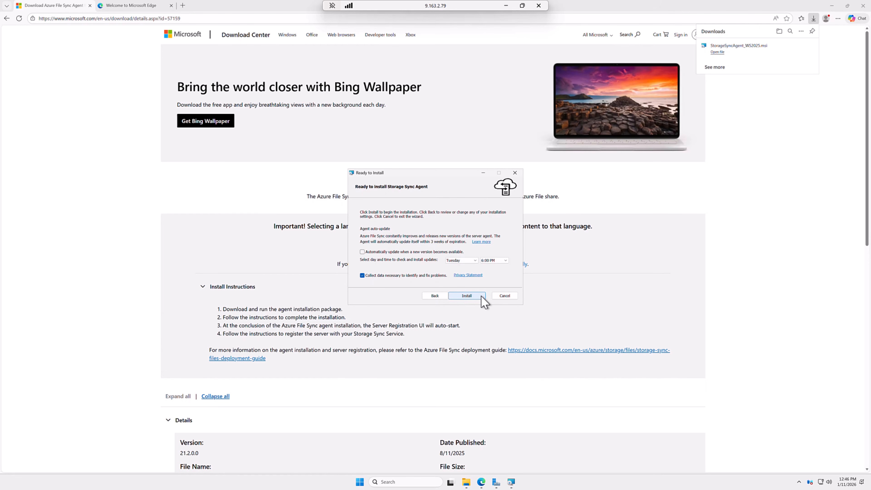
click(481, 297)
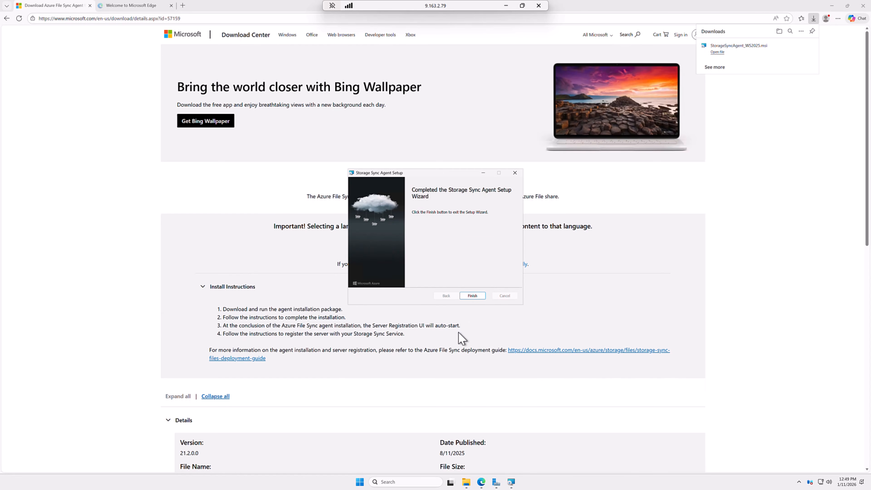
click(475, 296)
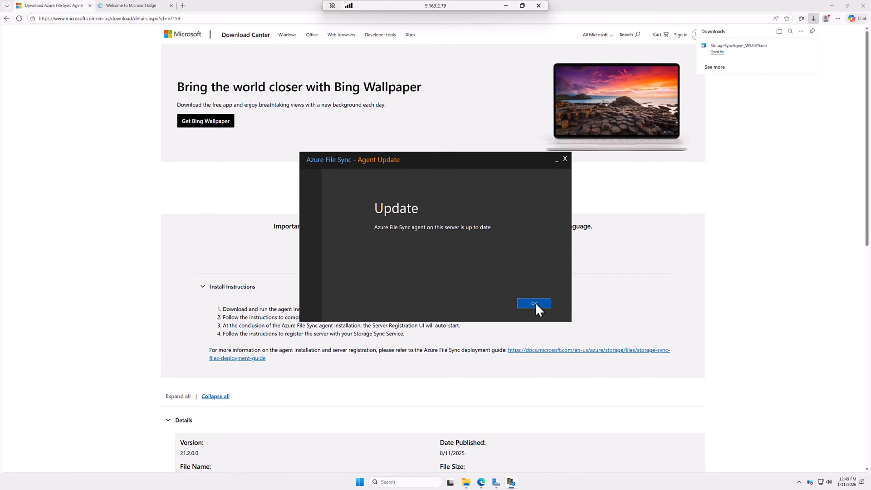
- Dismiss the agent update notice and sign in to Azure with the account credentials
click(536, 304)
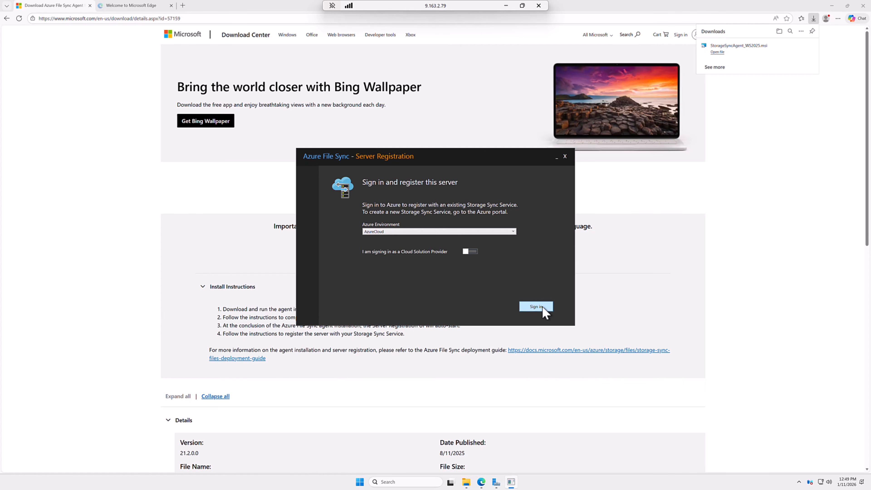
click(543, 307)
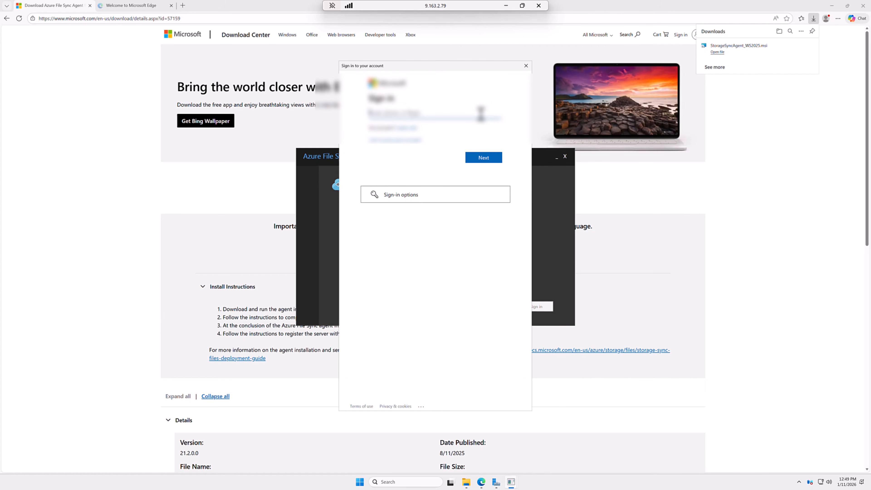
text(................)
key(Return)
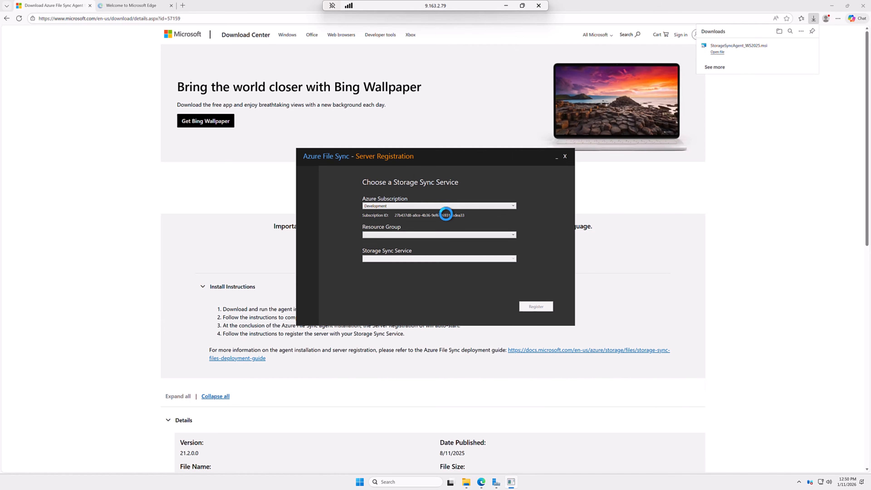
- Register the server with demosync in rg-file-sync under the Development subscription
click(414, 236)
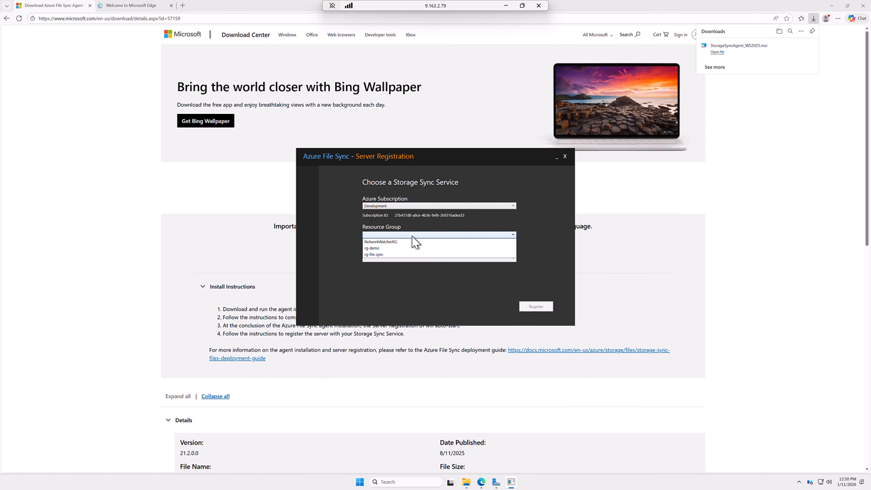
click(386, 255)
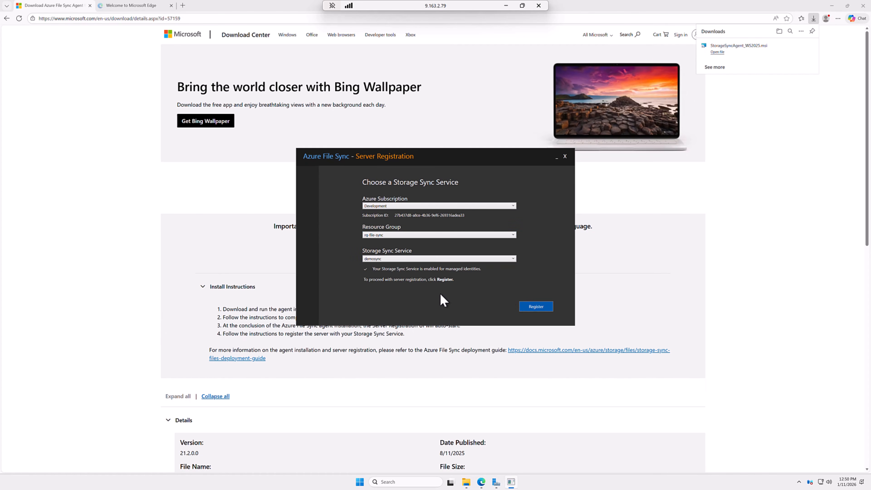
click(534, 307)
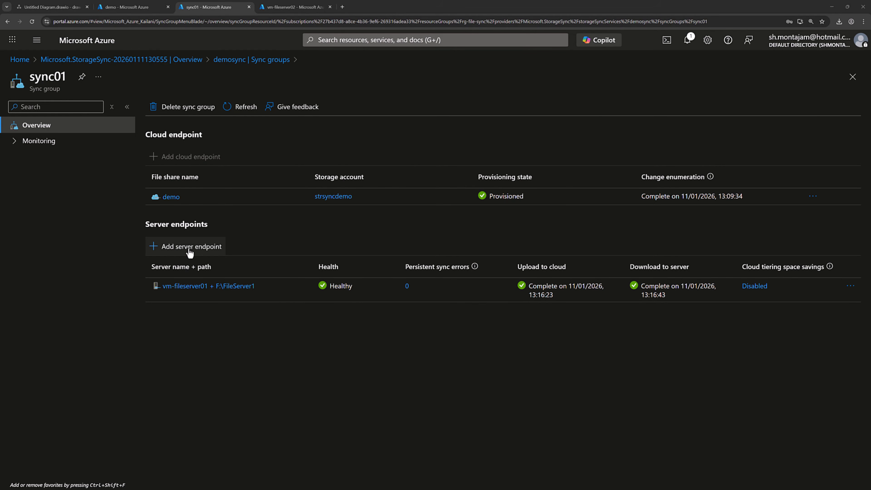
- Start a new sync01 server endpoint with vm-fileserver02 as the registered server
click(190, 253)
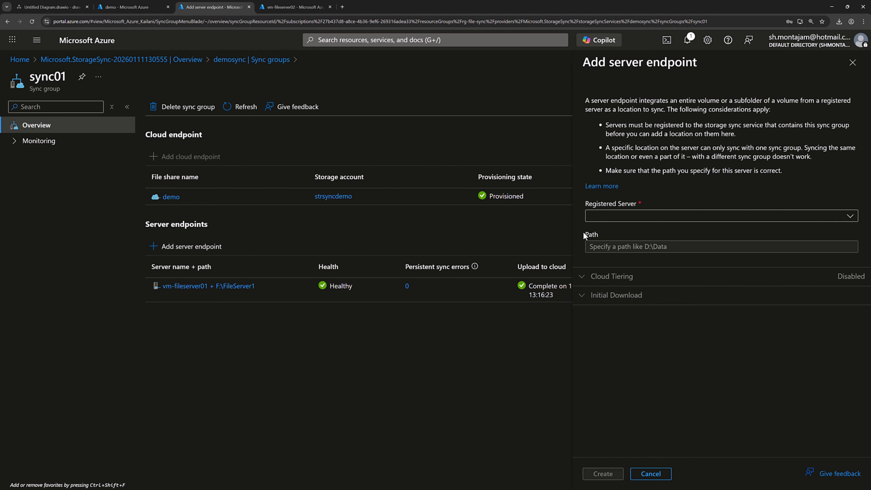
click(844, 216)
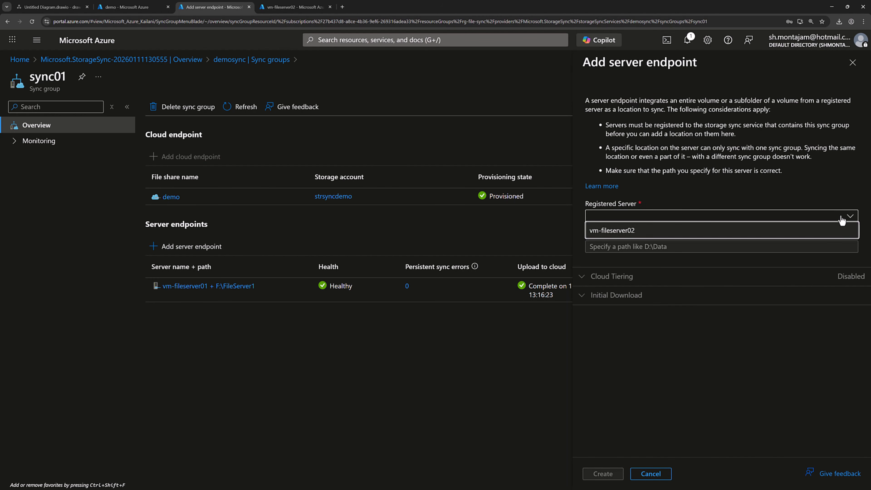
click(644, 230)
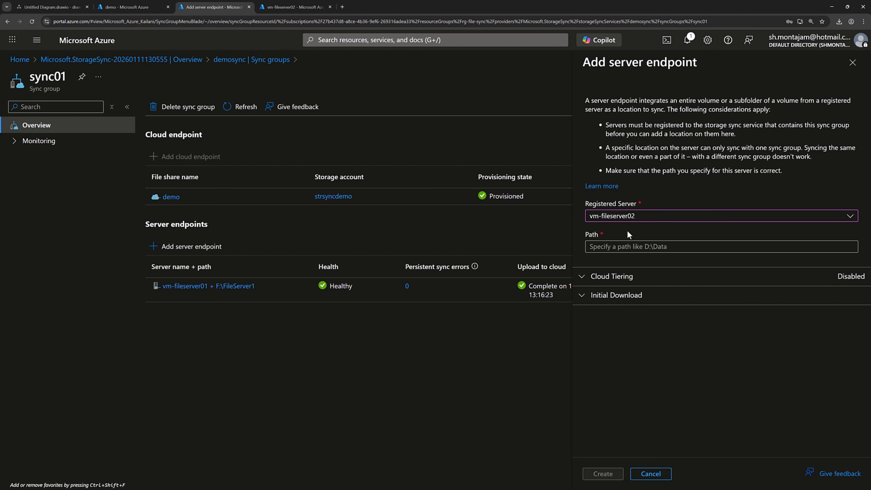
click(635, 247)
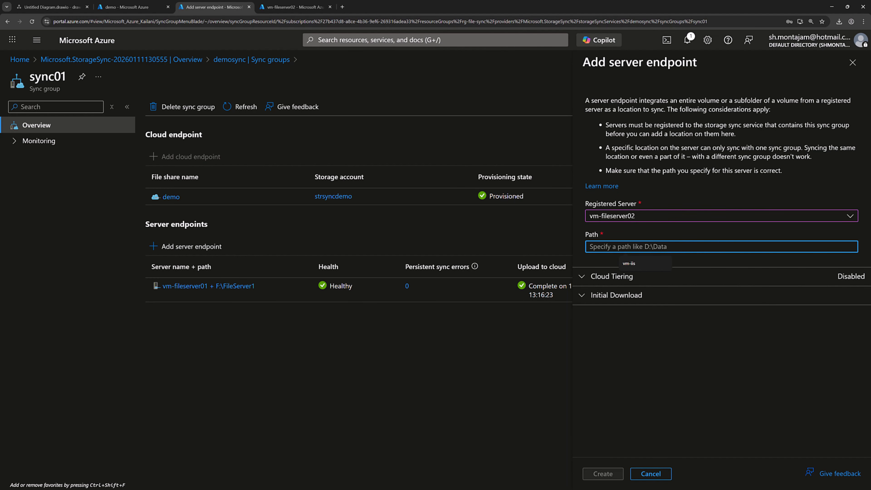
- Copy the F:\FileServer2 path from the second server, paste it as the endpoint path, and create it
key(alt+Tab)
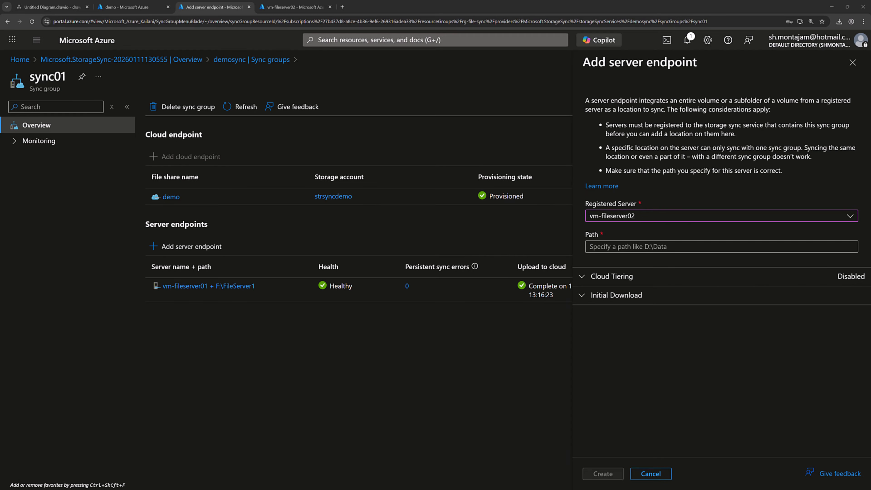
key(alt+Tab)
click(475, 483)
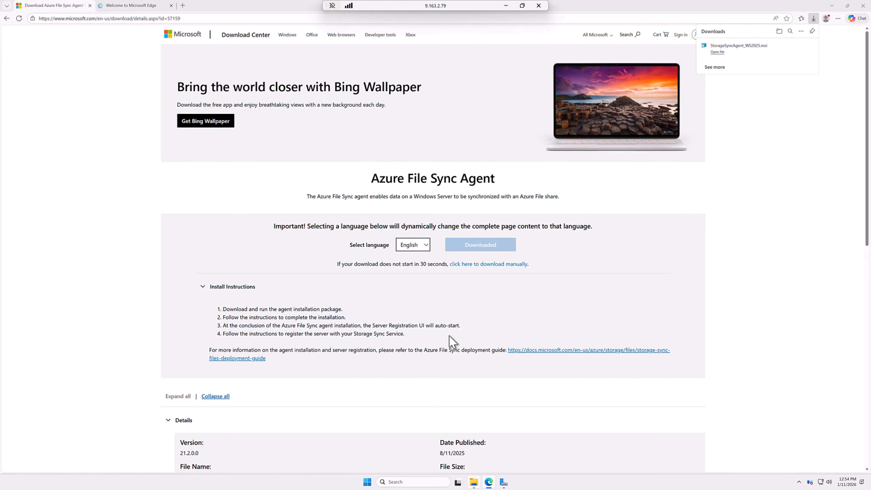
click(441, 152)
key(ctrl+c)
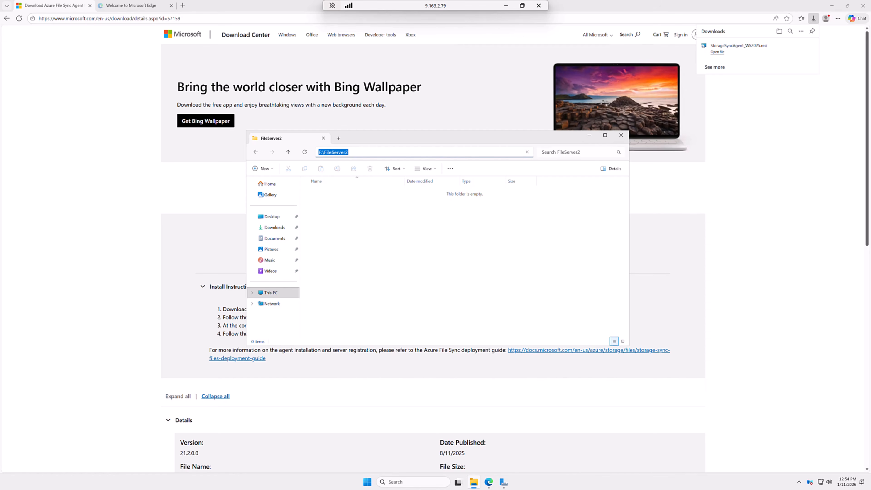
key(alt+Tab)
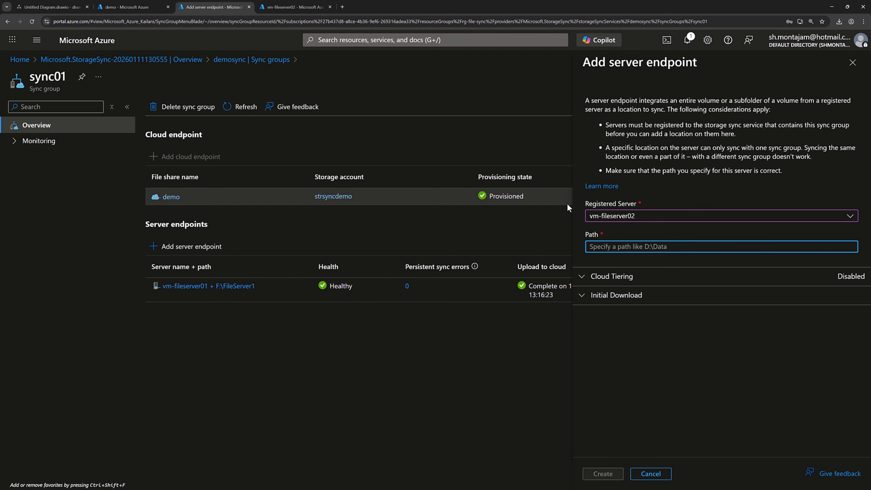
key(ctrl+v)
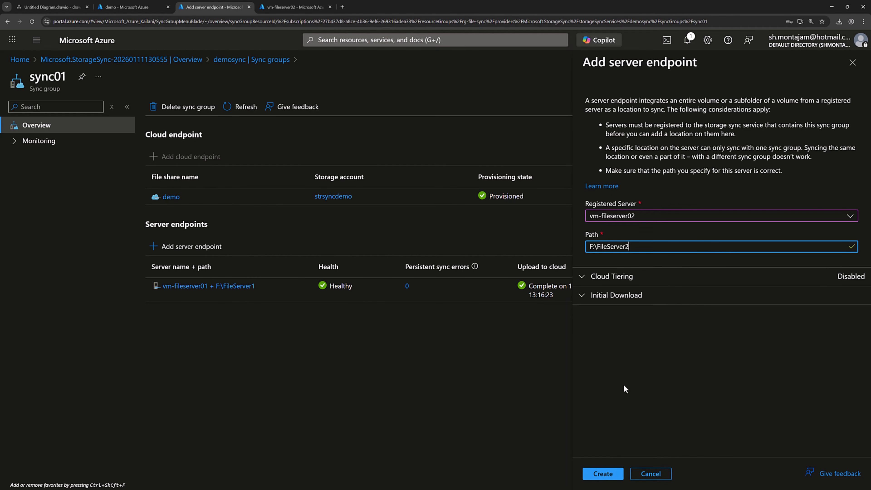
click(610, 475)
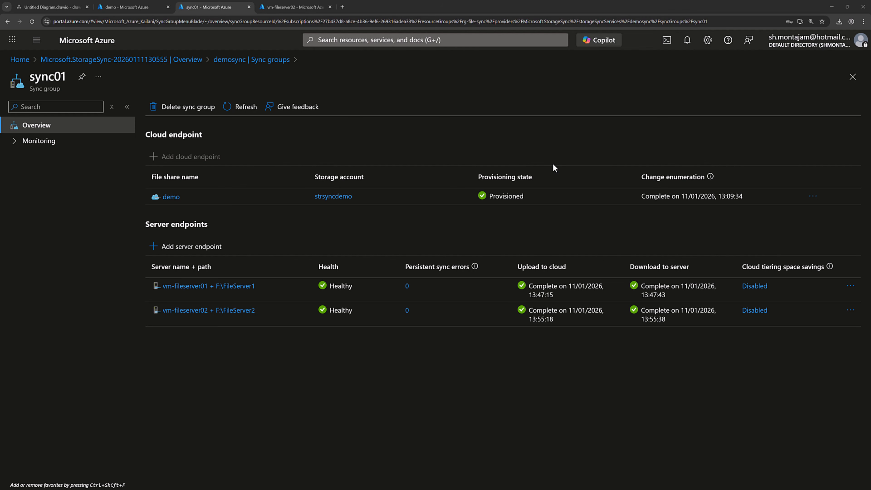
- Show the demo share's files, then the second server's FileServer2 folder with File01–File03
click(136, 7)
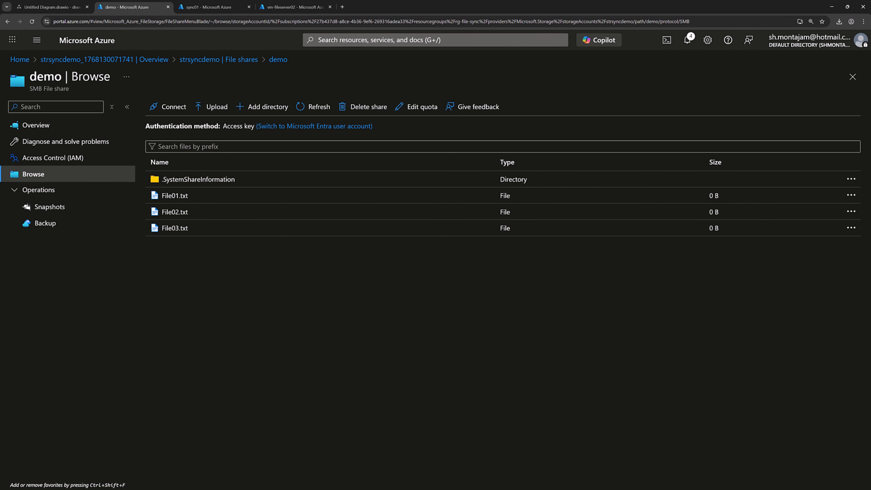
key(alt+Tab)
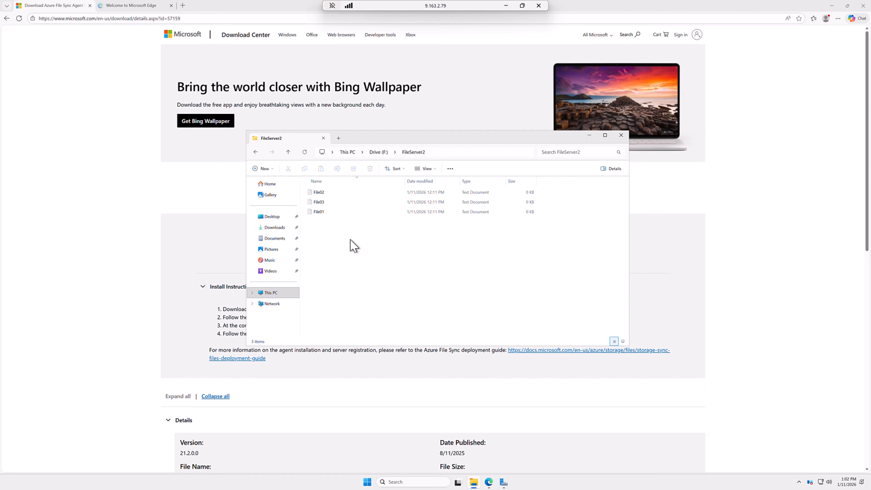
- Add a new empty text document named Test01 to F:\FileServer2
drag(346, 246, 321, 182)
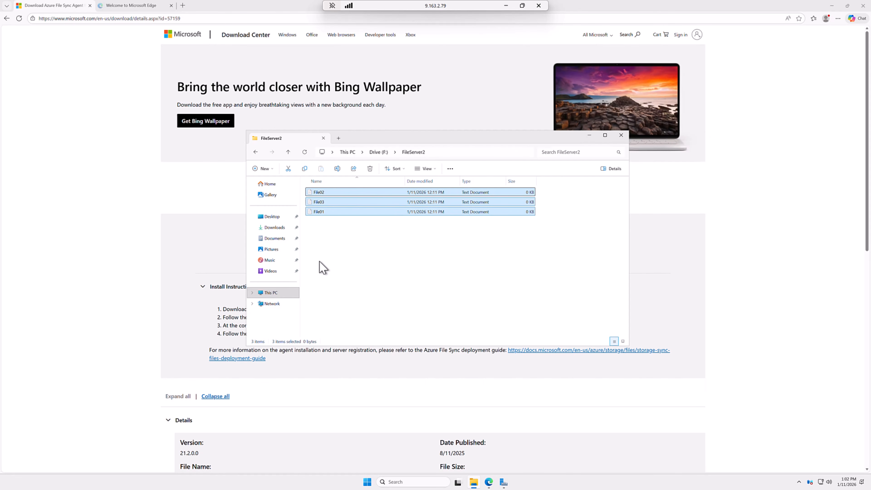
click(349, 250)
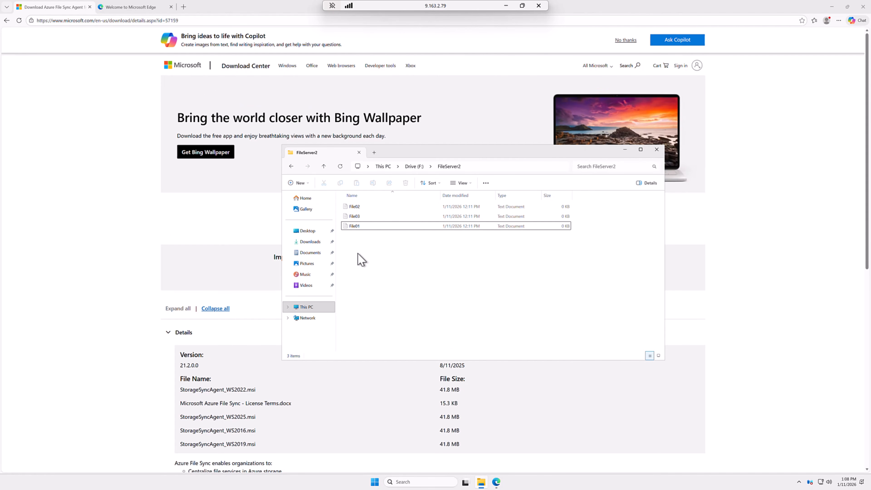
right_click(357, 255)
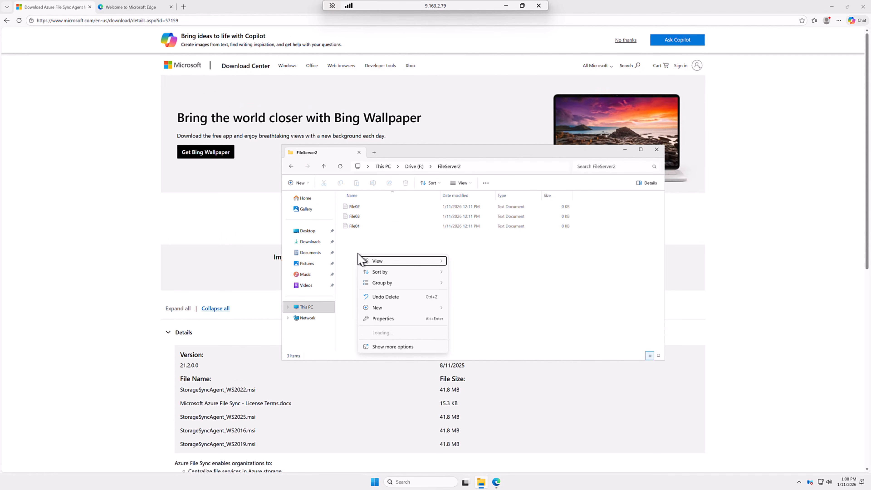
mouse_move(431, 308)
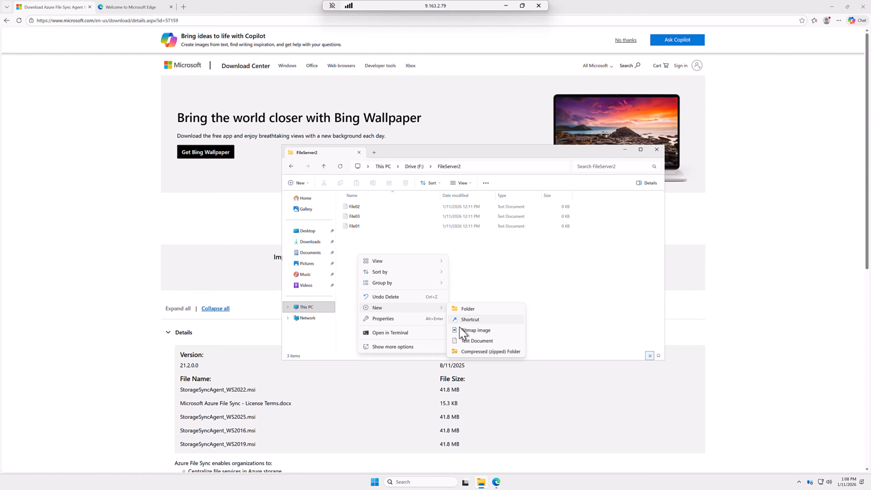
click(469, 340)
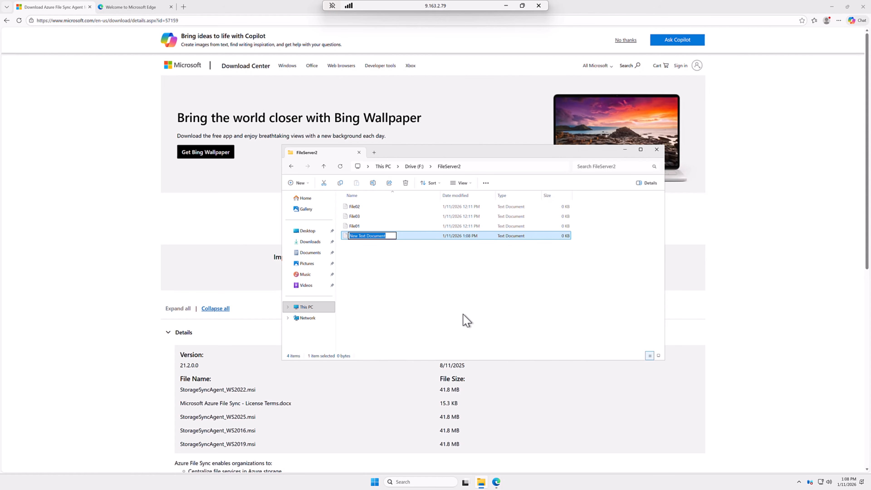
text(Test01)
key(Return)
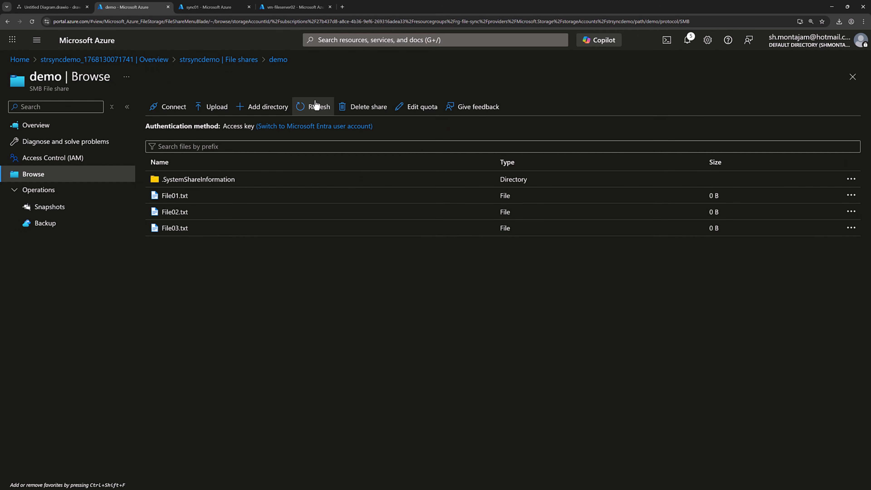
- Confirm Test01.txt in the refreshed demo share, then view F:\FileServer1 on the first server
click(315, 109)
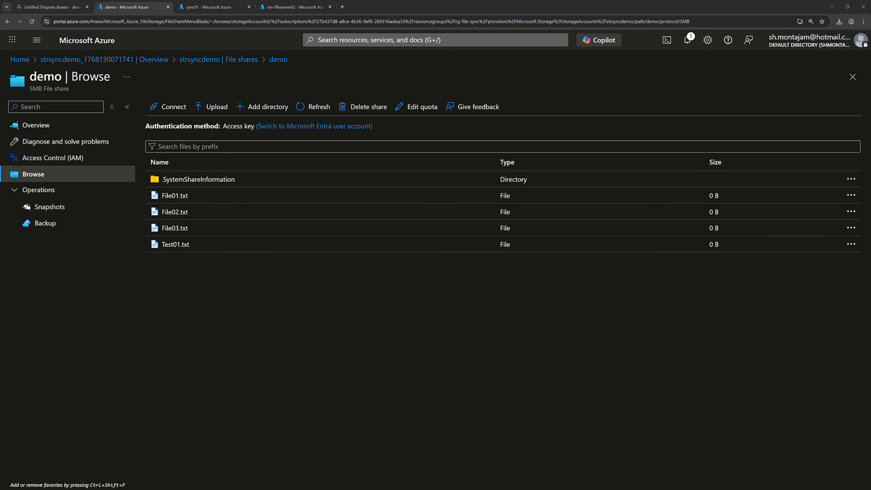
key(alt+Tab)
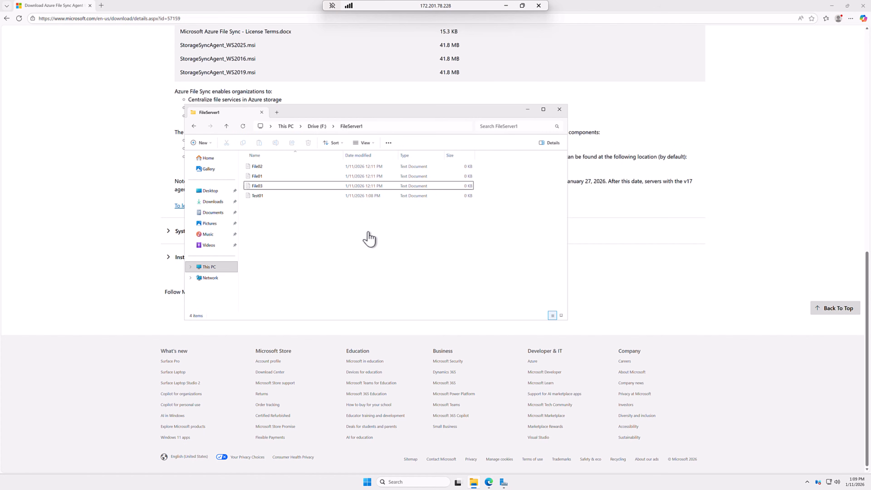
- Check the full FileServer1 folder path and the synced Test01 file
click(373, 129)
click(291, 132)
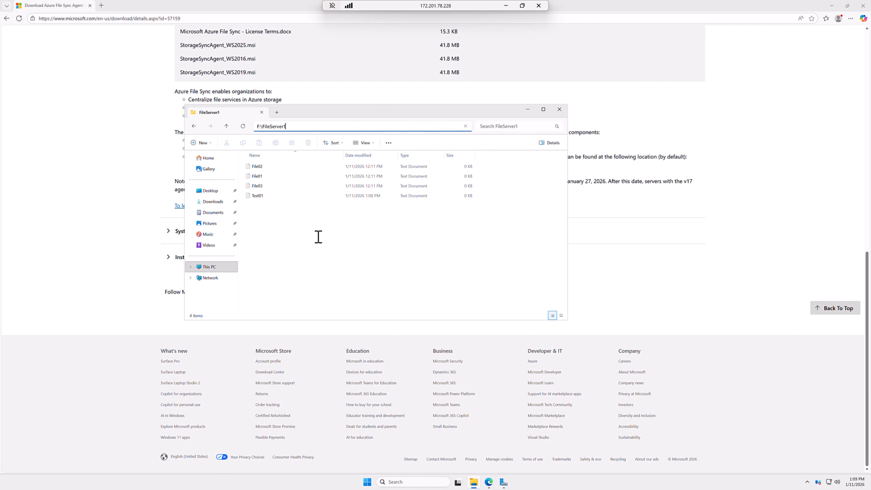
click(311, 243)
click(258, 196)
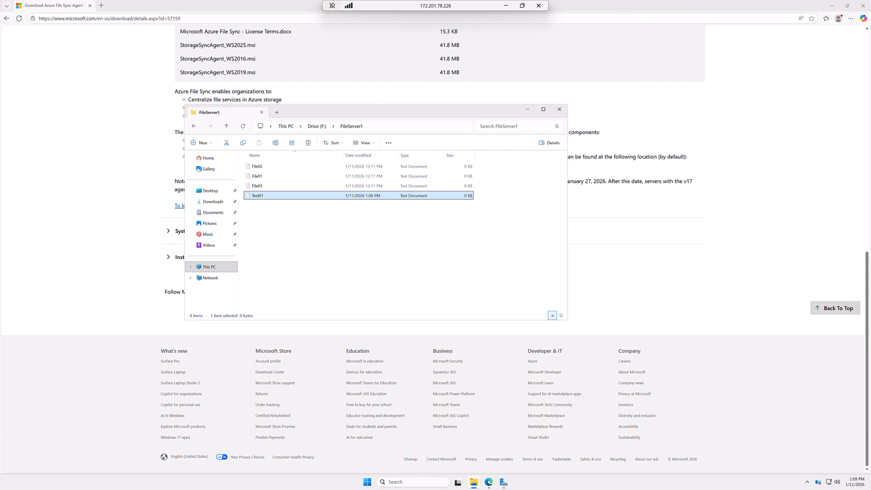
click(306, 220)
- Add a new empty text document named FromFileServer01 to F:\FileServer1
right_click(305, 220)
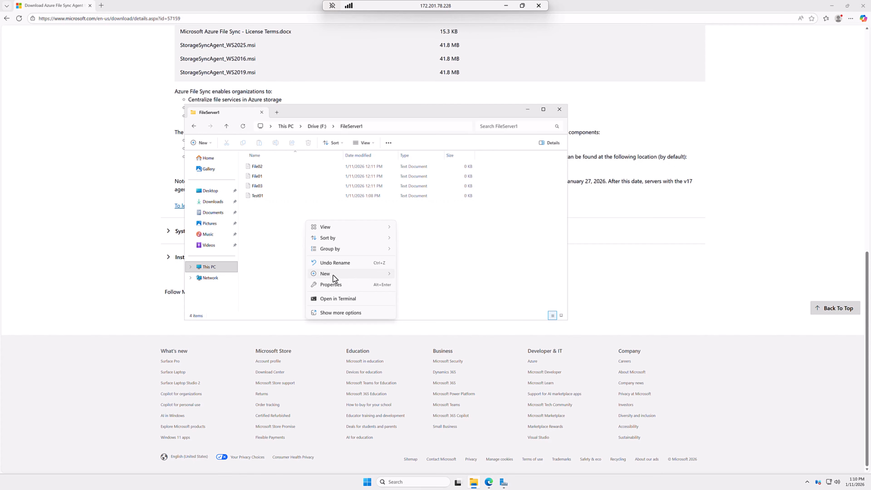
mouse_move(360, 275)
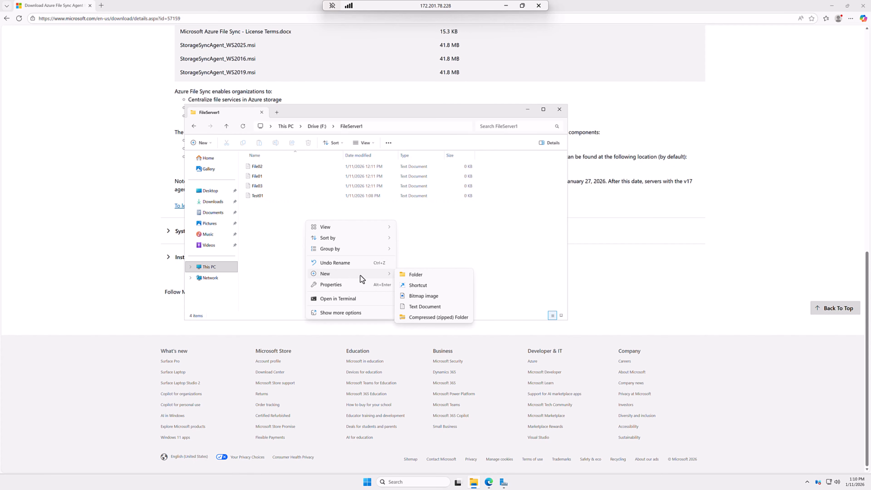
click(414, 302)
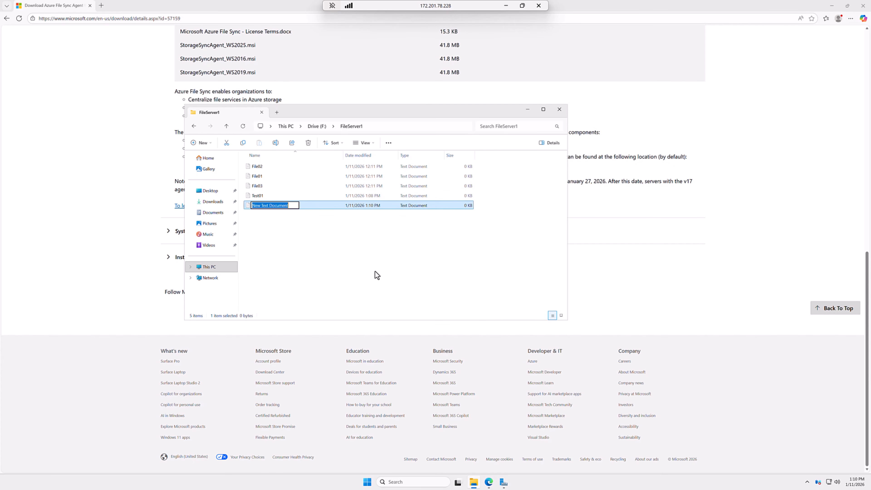
text(FromFileServer01)
key(Return)
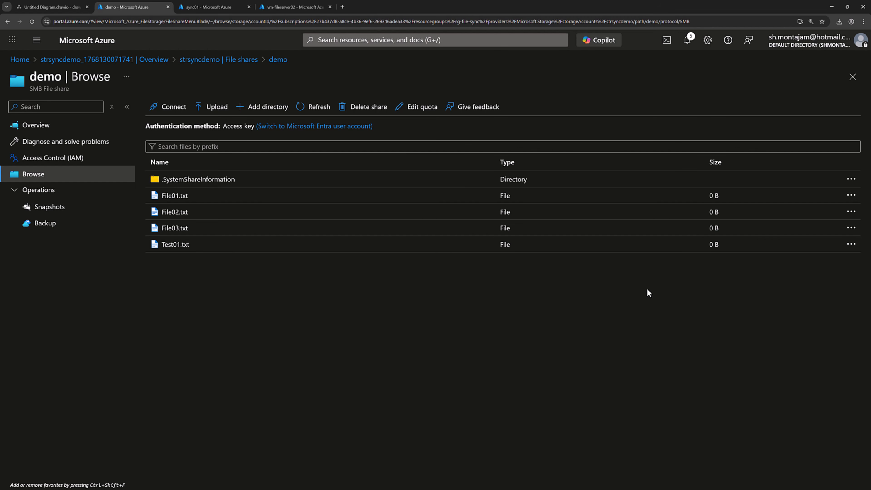
- Confirm FromFileServer01.txt in the refreshed share, then show demosync's Registered servers
click(323, 107)
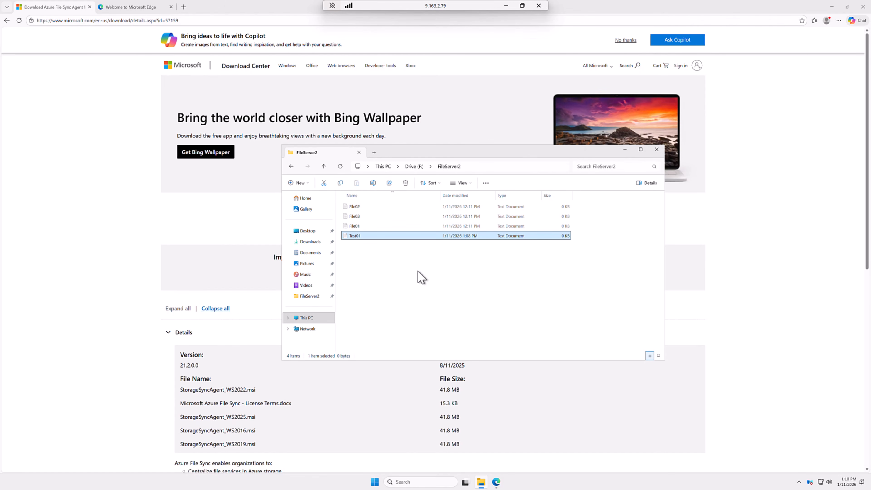
click(422, 278)
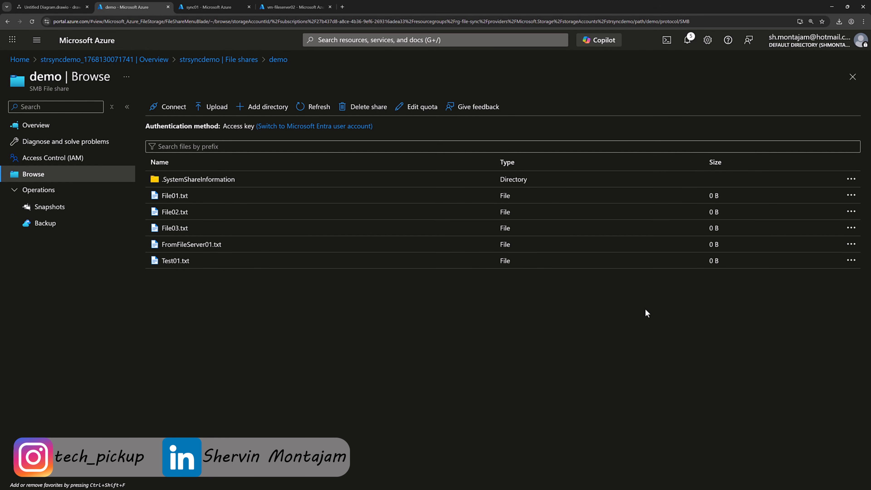
click(225, 6)
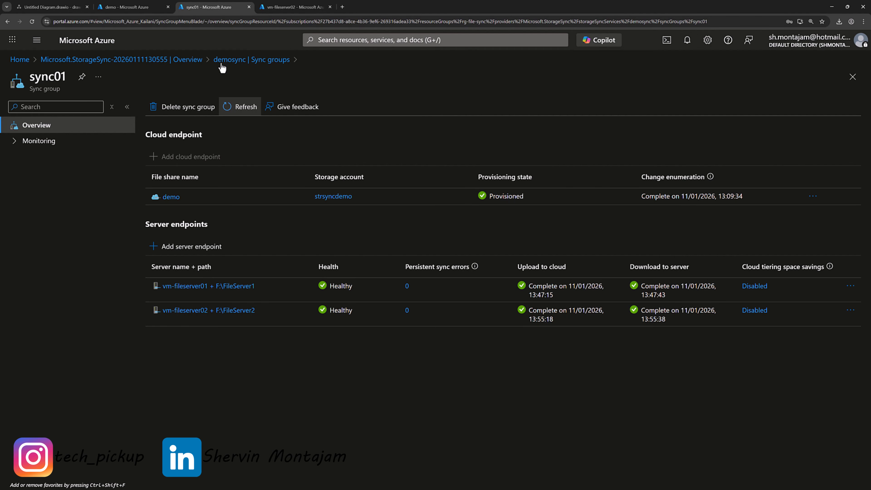
click(242, 62)
click(77, 257)
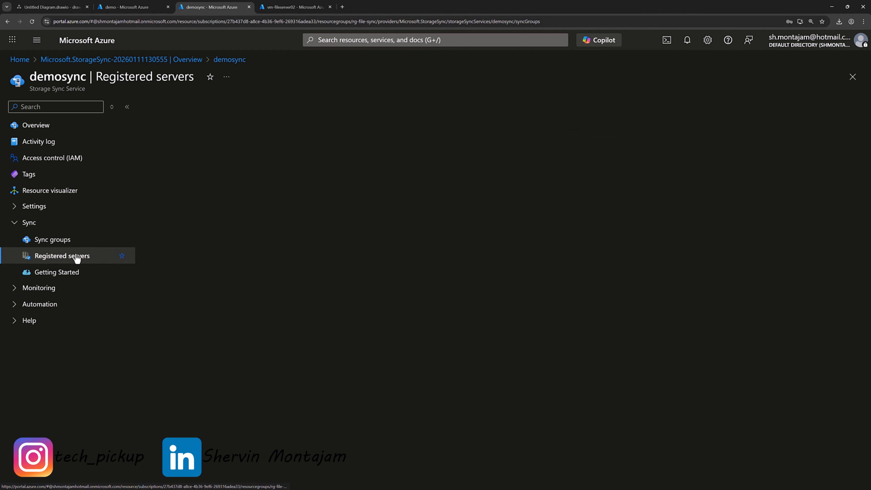